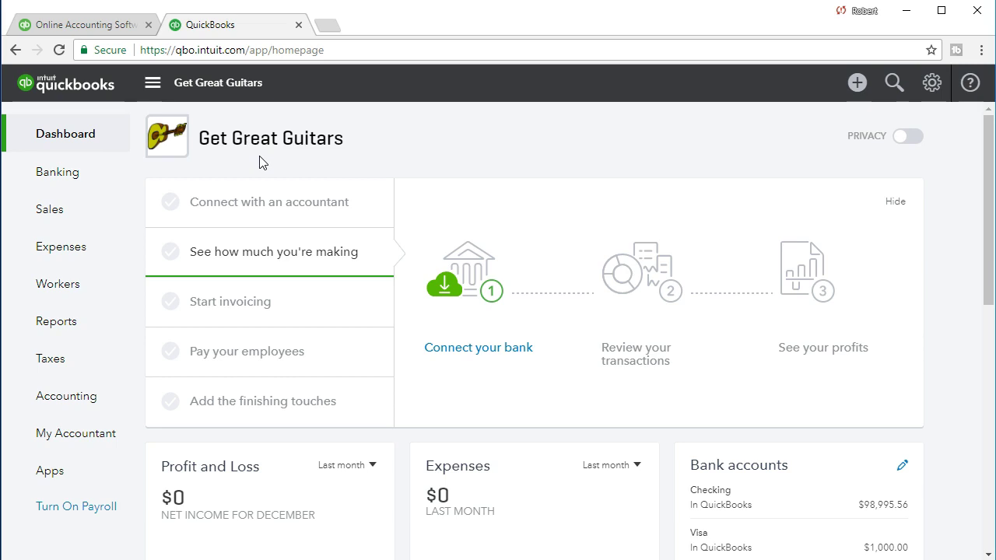
# - Run the Balance Sheet report for the custom period 01/01/2021 to 02/28/2021
pyautogui.click(106, 324)
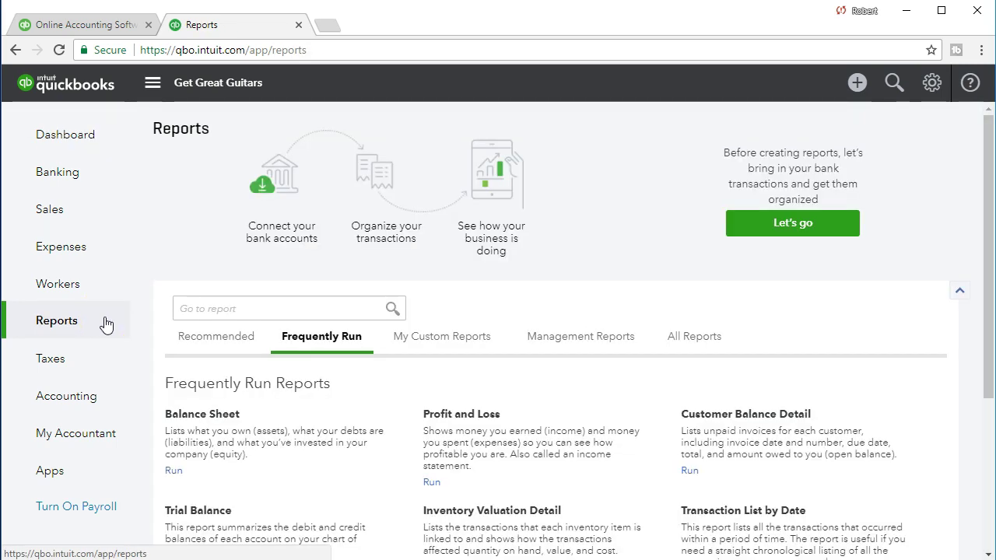
pyautogui.click(201, 415)
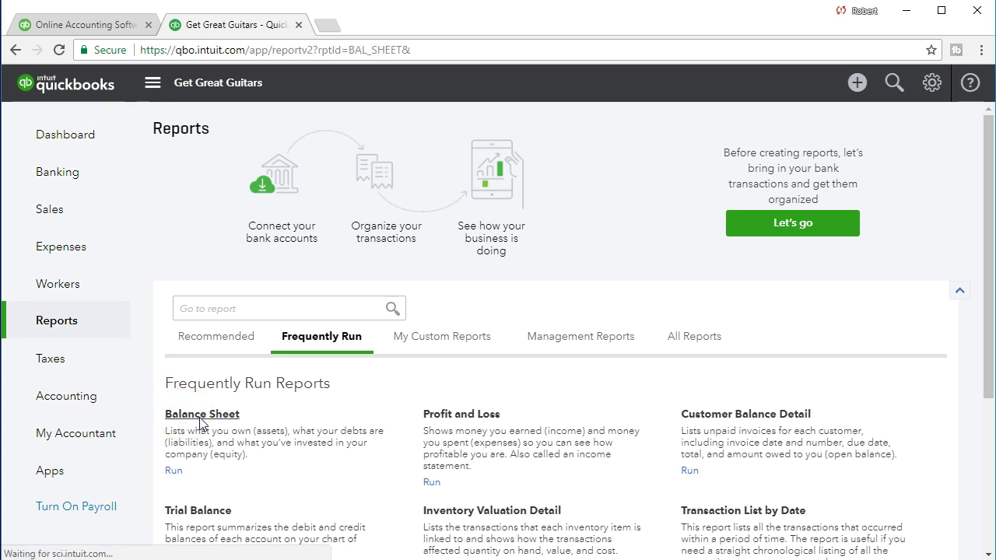
pyautogui.click(378, 156)
pyautogui.moveTo(378, 156); pyautogui.dragTo(285, 267)
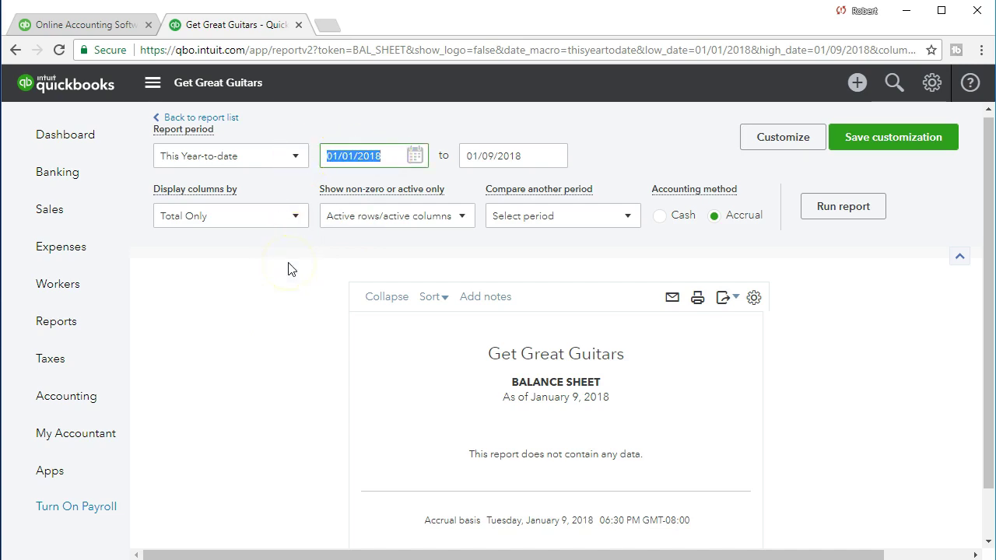
pyautogui.write('01/01/2021')
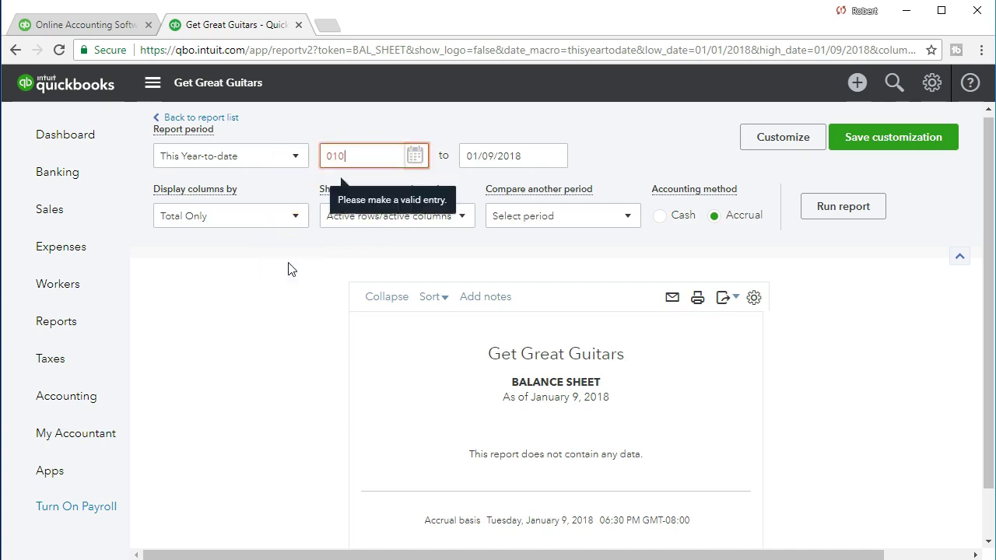
pyautogui.press('Tab')
pyautogui.write('022821')
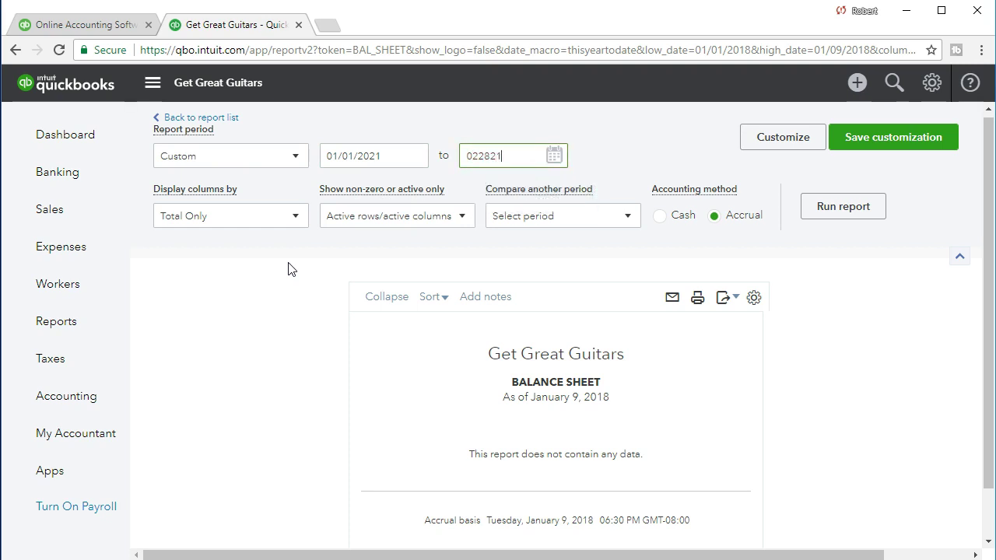
pyautogui.press('Tab')
pyautogui.click(338, 165)
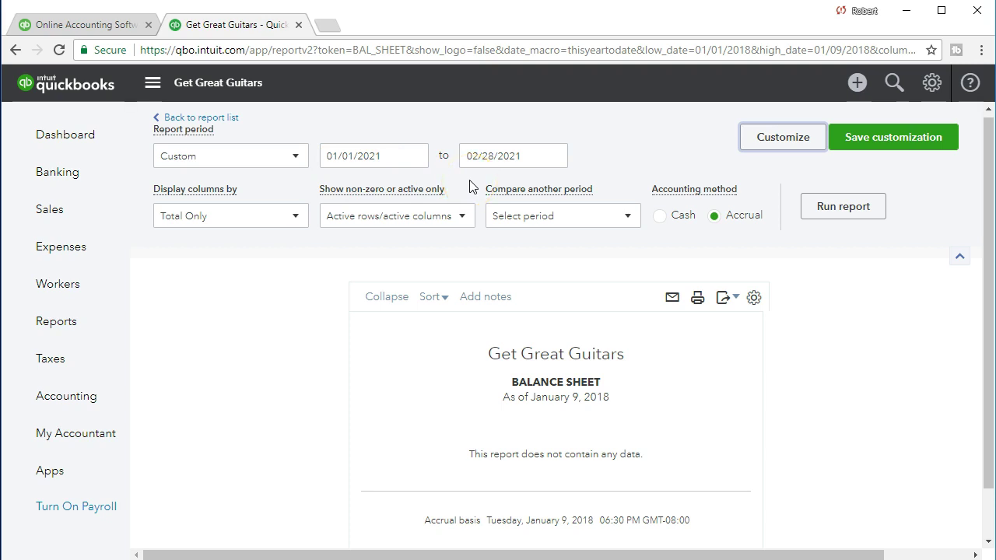
pyautogui.click(831, 223)
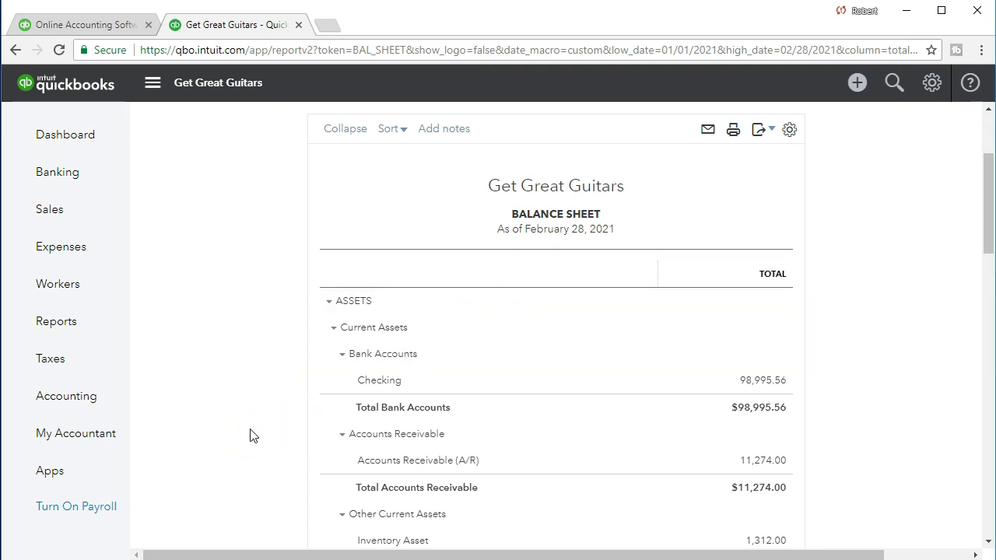
# - Review the balance sheet from the assets down through the liabilities, examining the Unearned Revenue balance
pyautogui.scroll(-4, 250, 435)
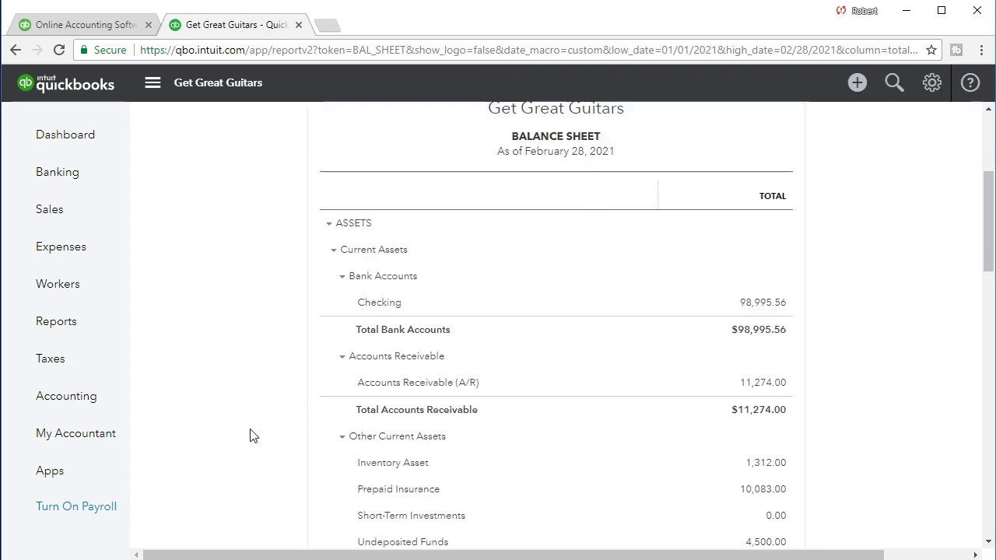
pyautogui.scroll(-2, 250, 436)
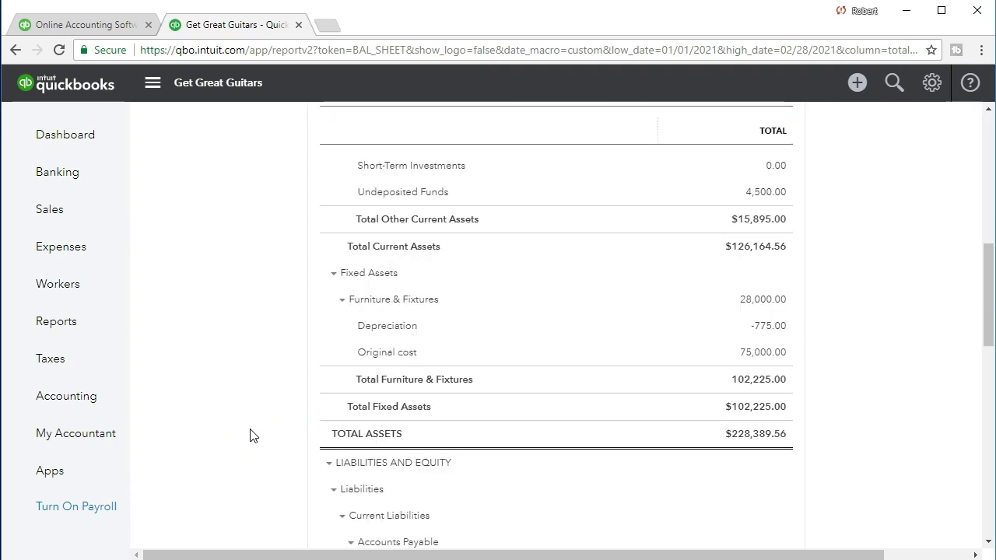
pyautogui.scroll(-3, 250, 436)
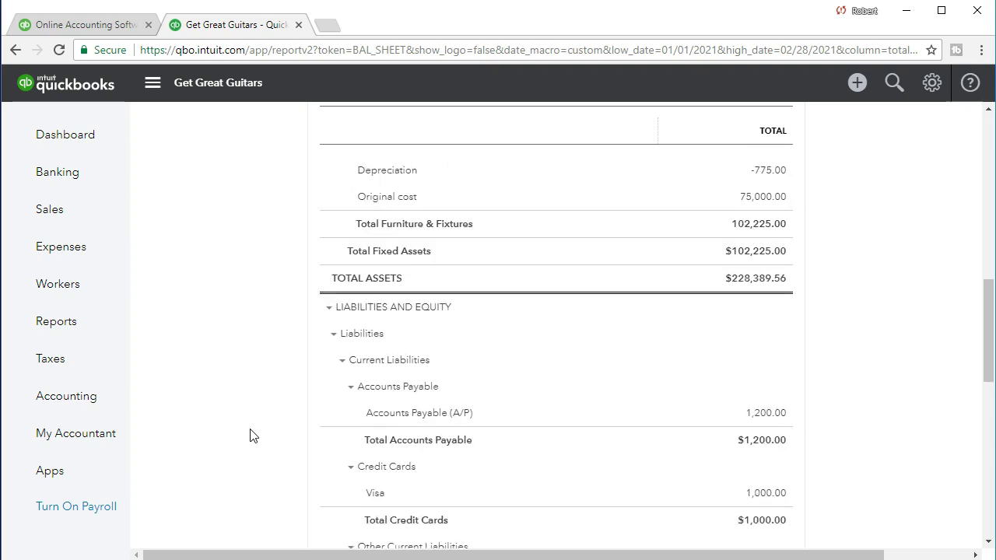
pyautogui.scroll(-1, 250, 436)
pyautogui.scroll(-3, 249, 436)
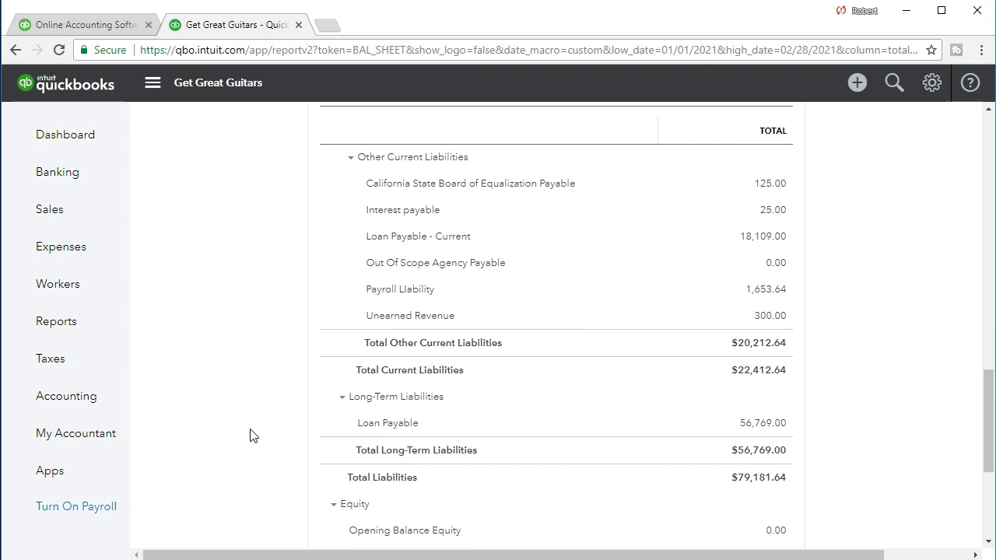
pyautogui.scroll(-1, 250, 436)
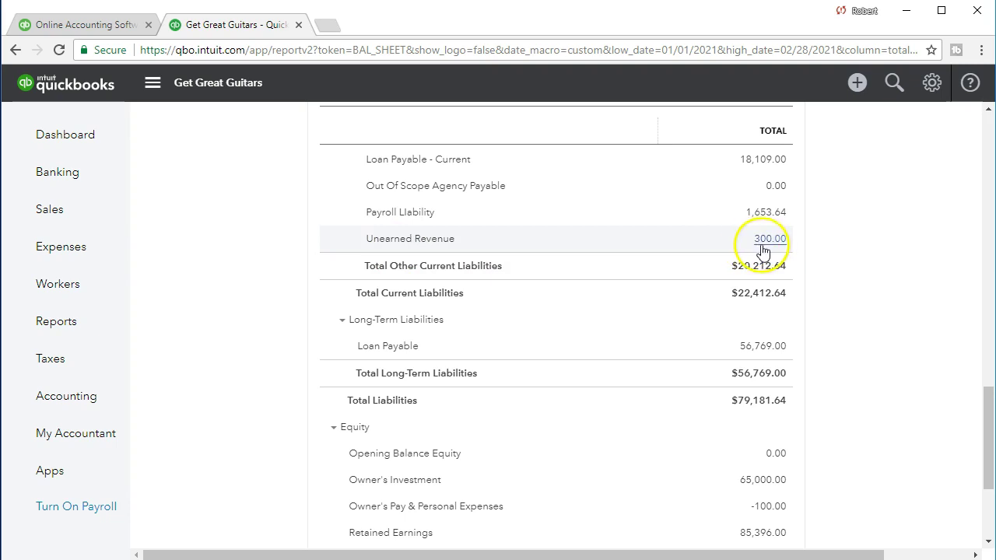
pyautogui.scroll(1, 764, 253)
pyautogui.scroll(1, 764, 253)
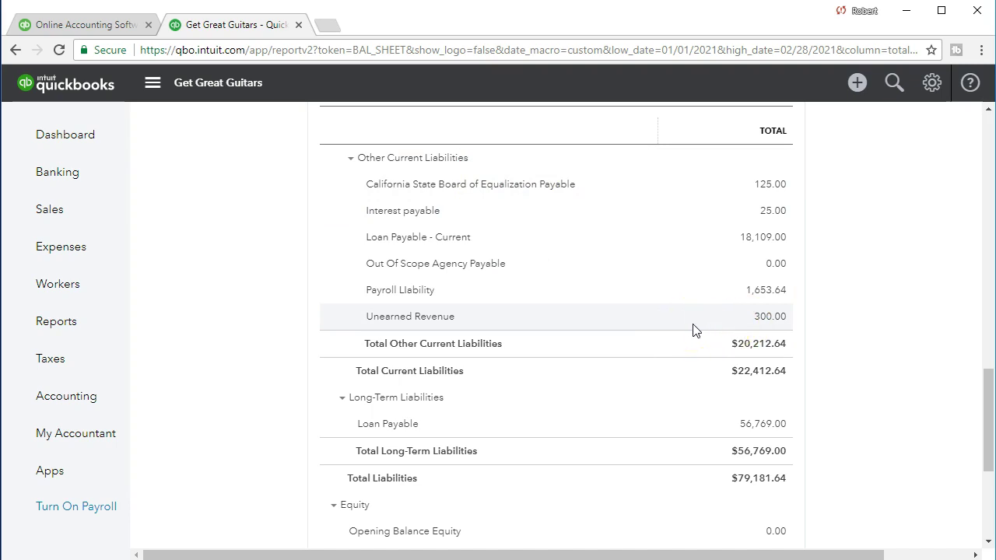
# - Examine Accounts Receivable in the balance sheet's current assets and compare it with Unearned Revenue under Other Current Liabilities
pyautogui.scroll(8, 695, 330)
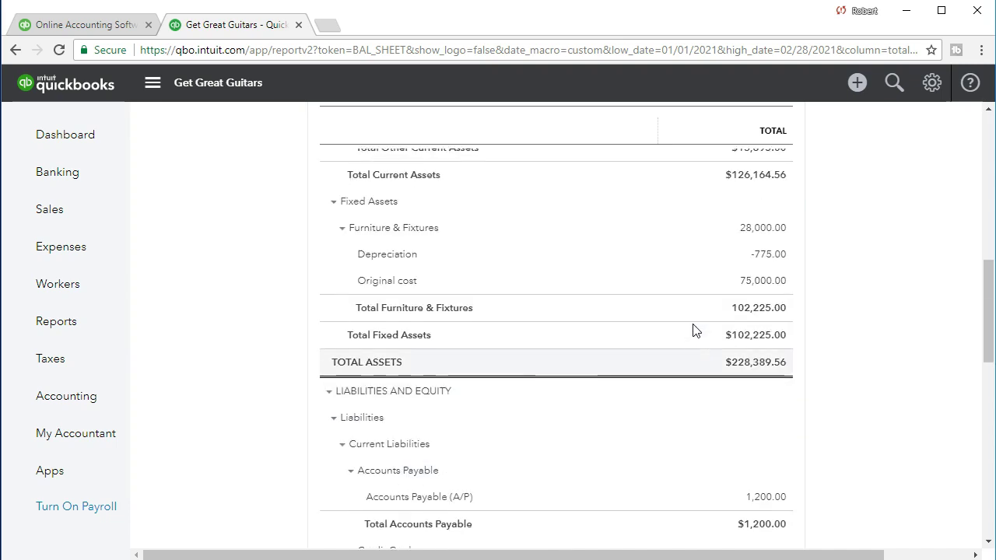
pyautogui.scroll(6, 696, 330)
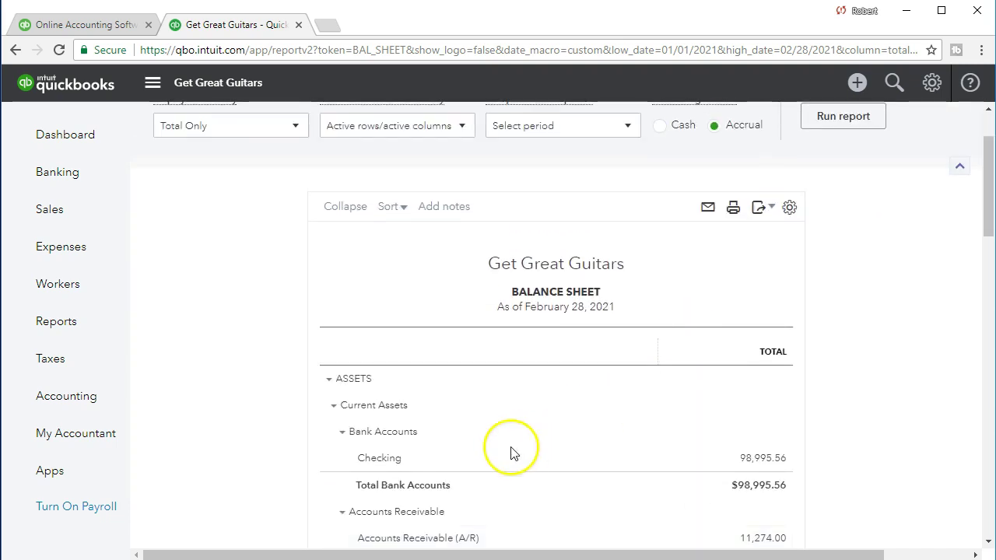
pyautogui.scroll(-1, 395, 471)
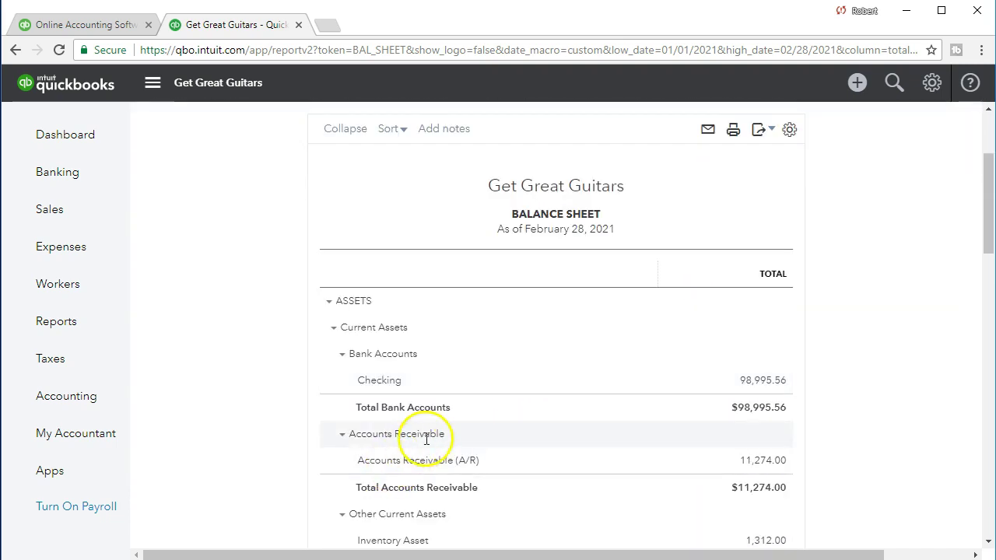
pyautogui.scroll(-1, 467, 459)
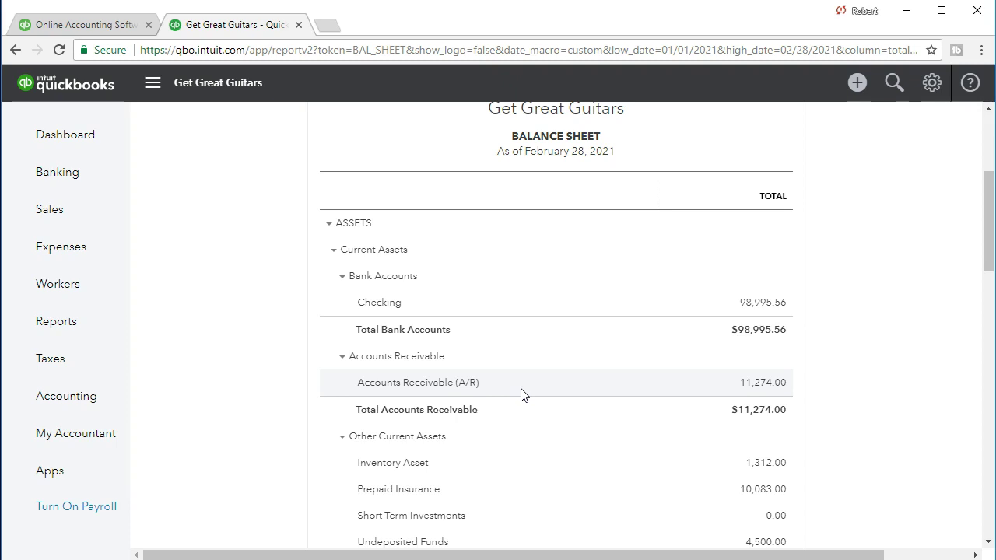
pyautogui.scroll(-7, 521, 394)
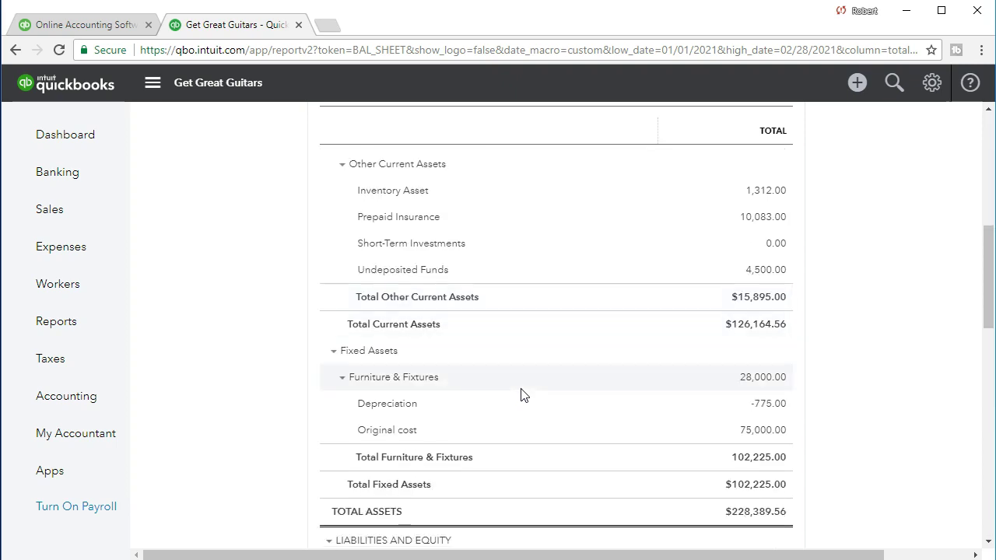
pyautogui.scroll(-4, 521, 394)
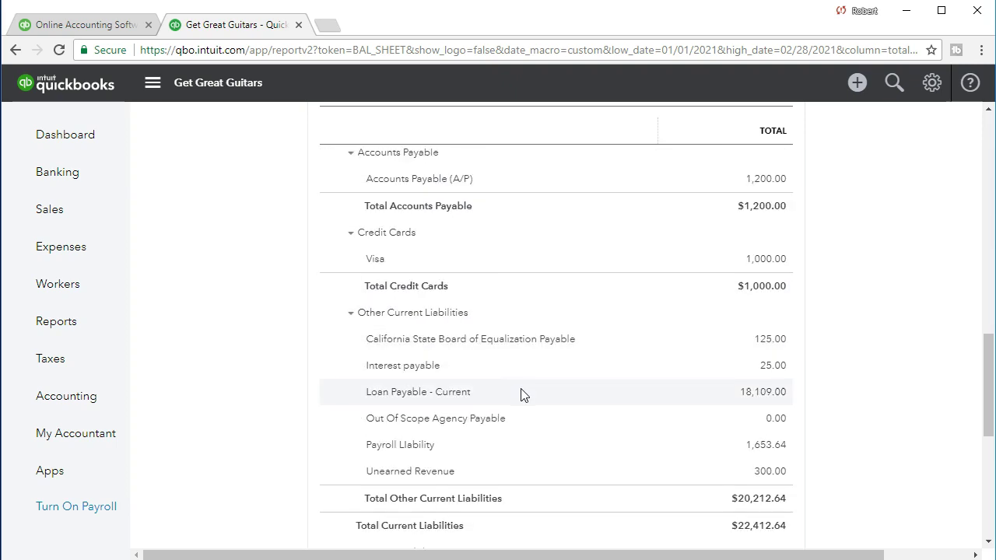
pyautogui.click(520, 401)
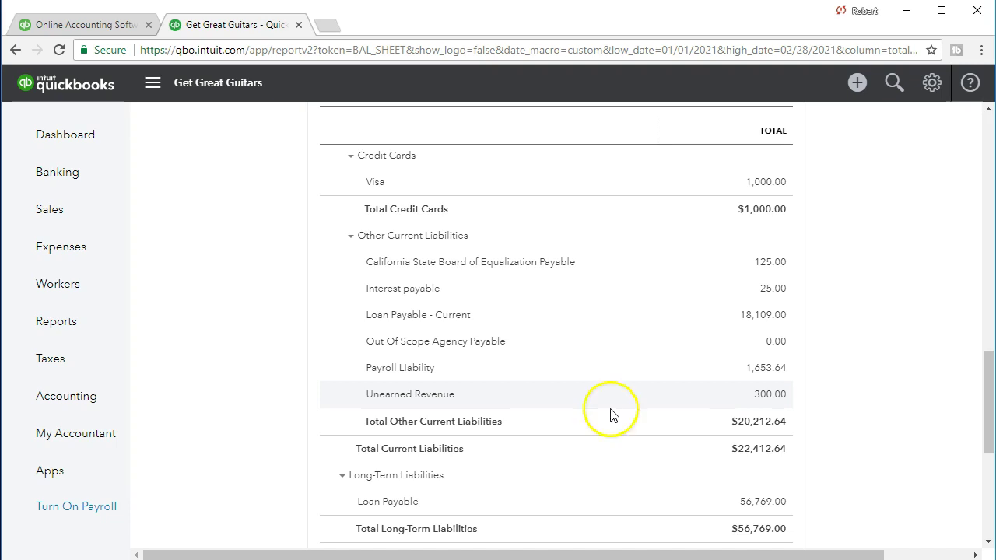
# - Run the Customer Balance Detail report with a custom report period as of 02/28/2021
pyautogui.click(100, 330)
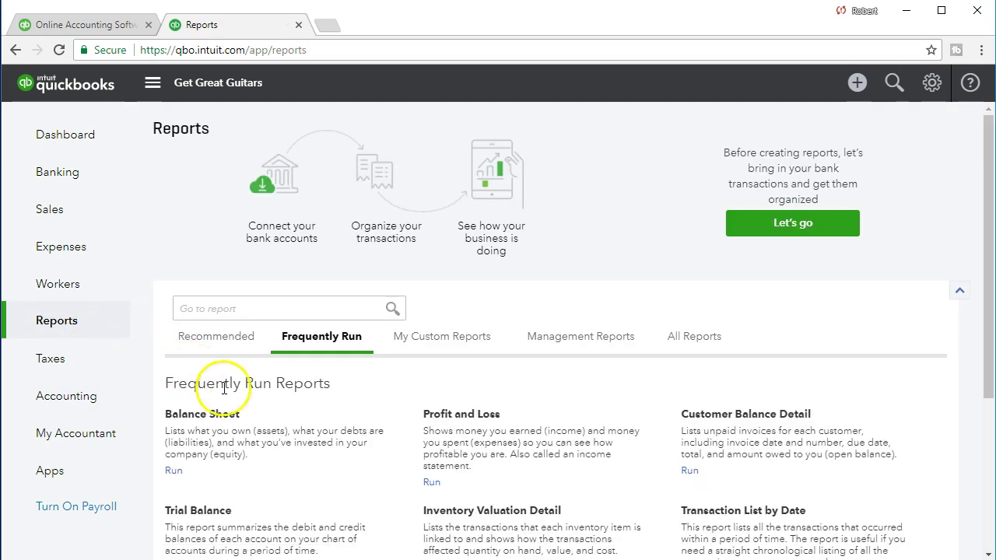
pyautogui.click(773, 421)
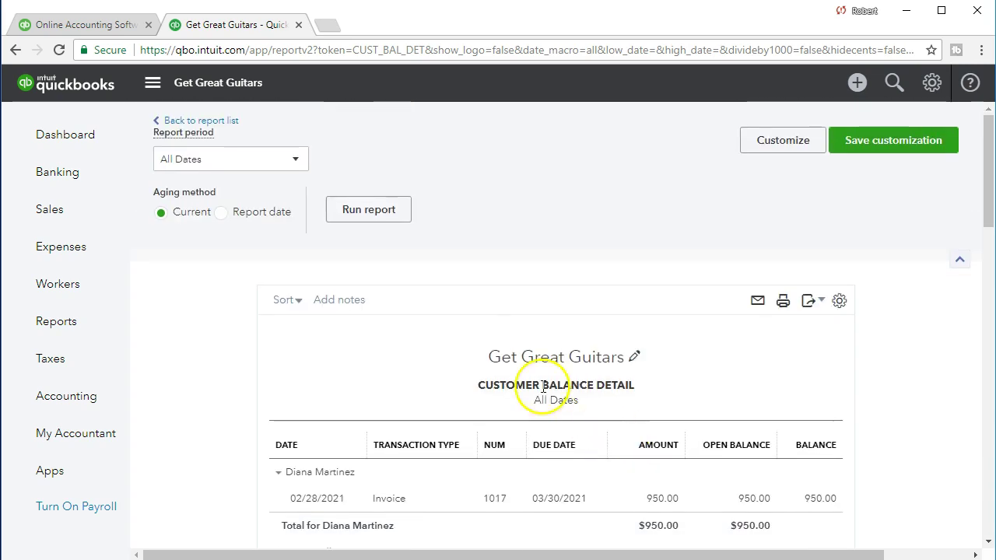
pyautogui.click(289, 164)
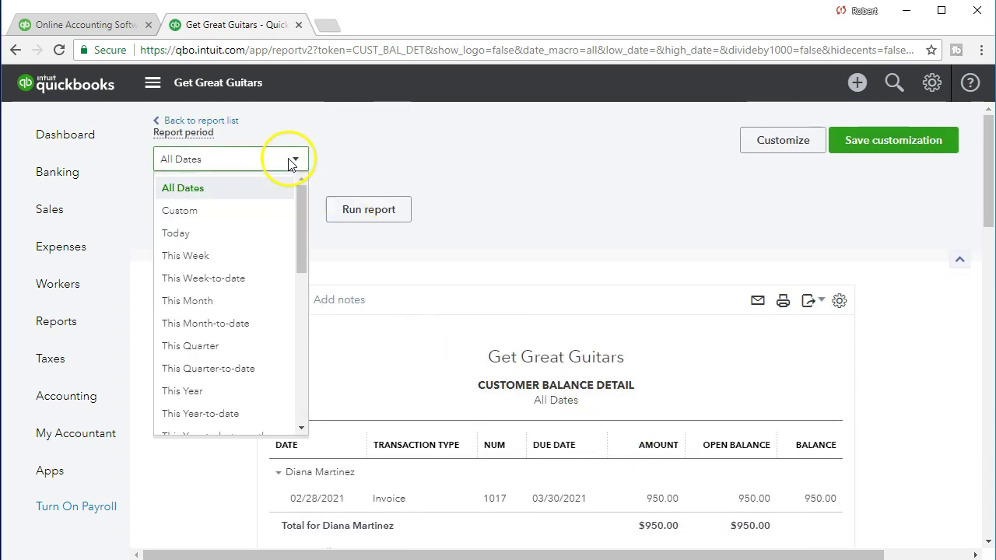
pyautogui.click(237, 212)
pyautogui.click(380, 202)
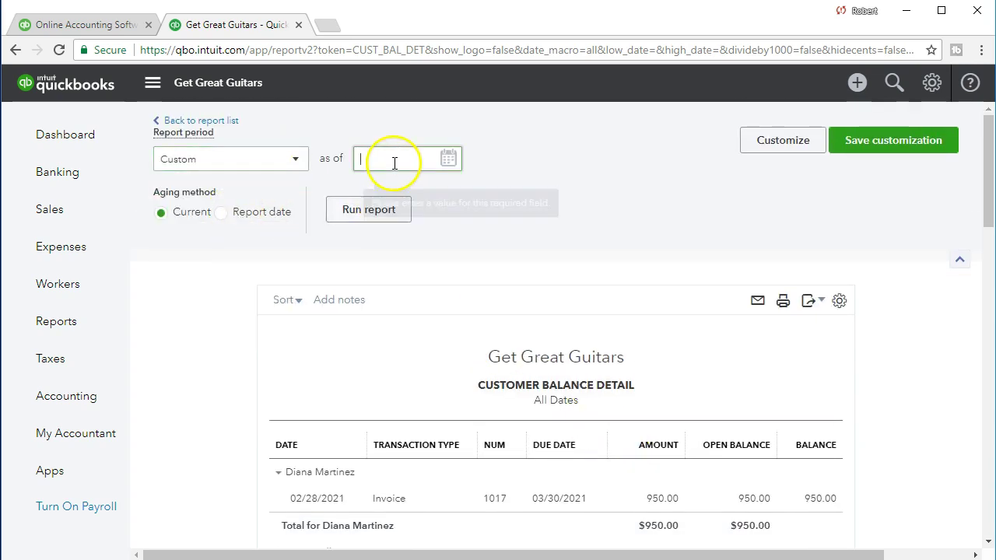
pyautogui.write('022821')
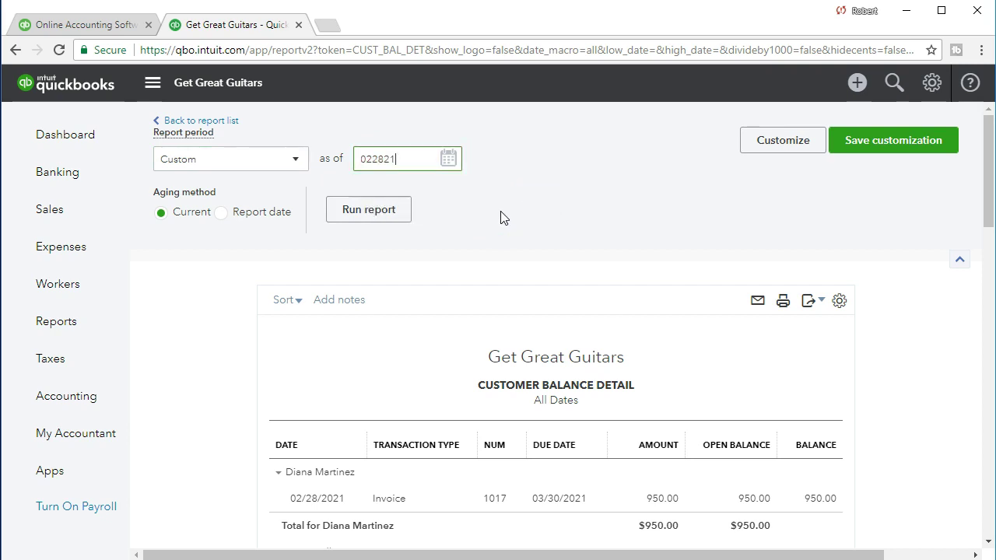
pyautogui.press('Tab')
pyautogui.click(402, 219)
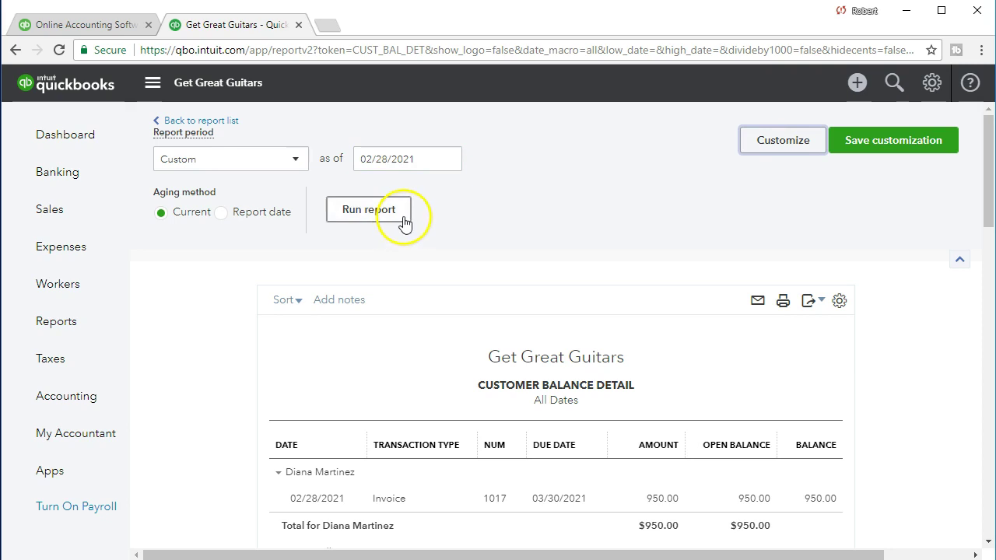
pyautogui.click(446, 347)
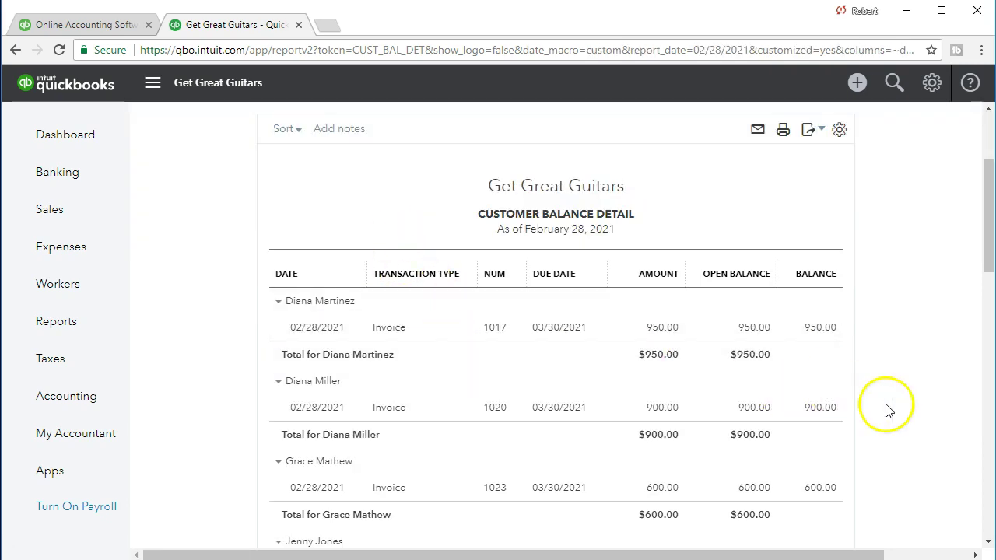
# - Find String Music's 02/28/2021 journal entry in the customer balance report, inspect its debit and credit lines, and close it
pyautogui.scroll(-5, 899, 416)
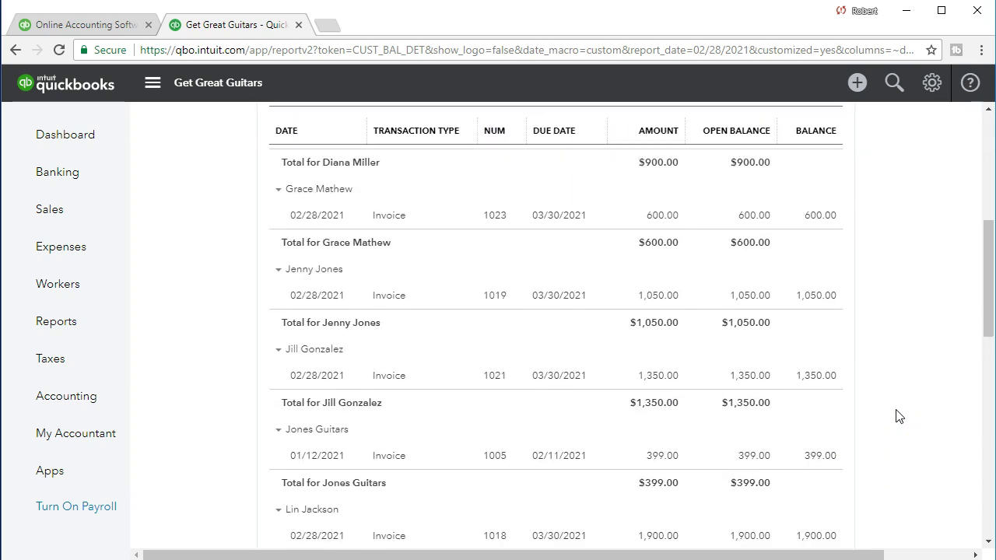
pyautogui.scroll(-6, 899, 416)
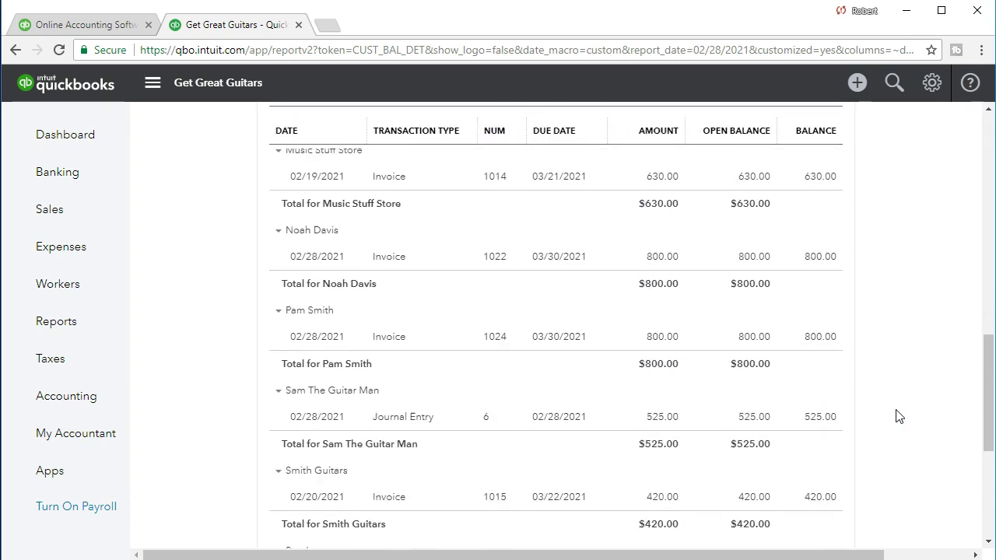
pyautogui.scroll(-2, 899, 416)
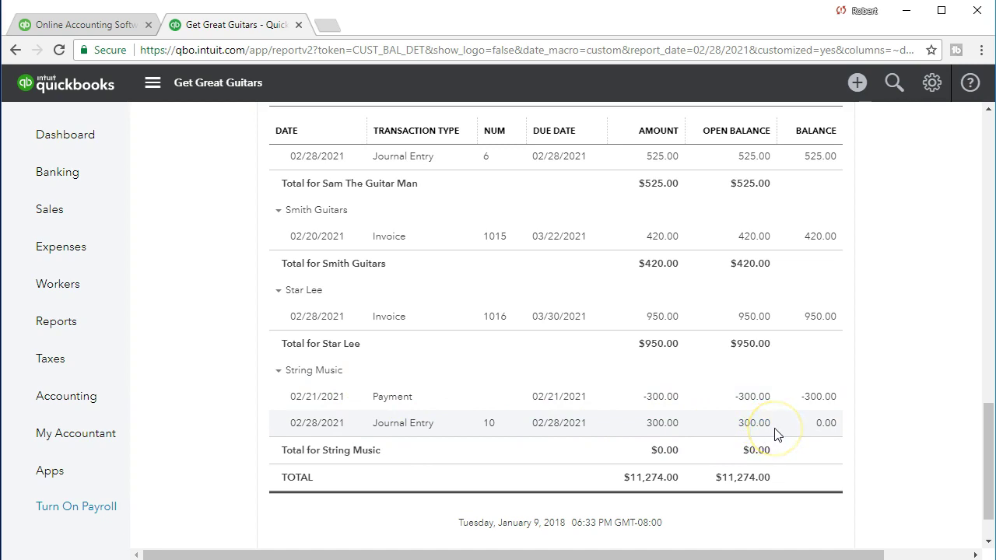
pyautogui.click(830, 433)
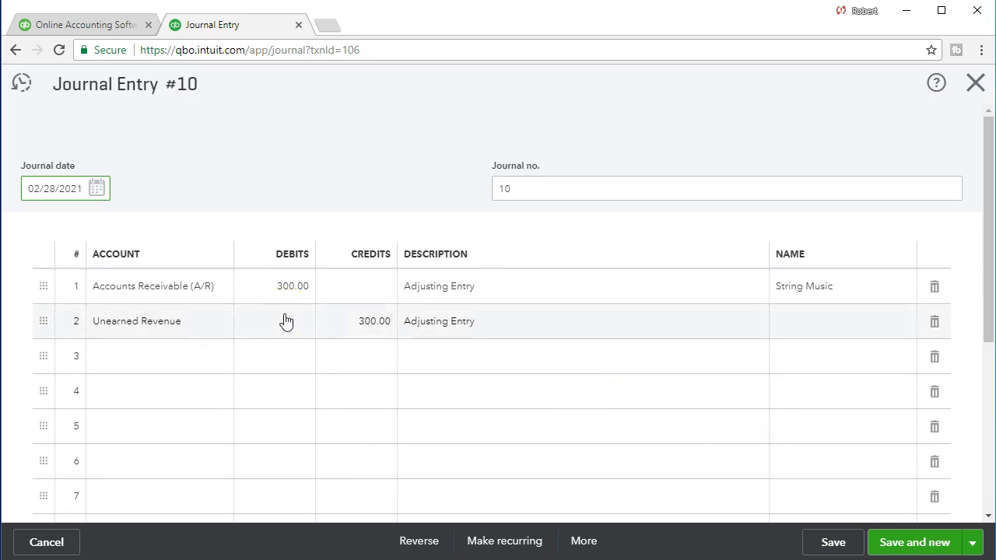
pyautogui.click(968, 83)
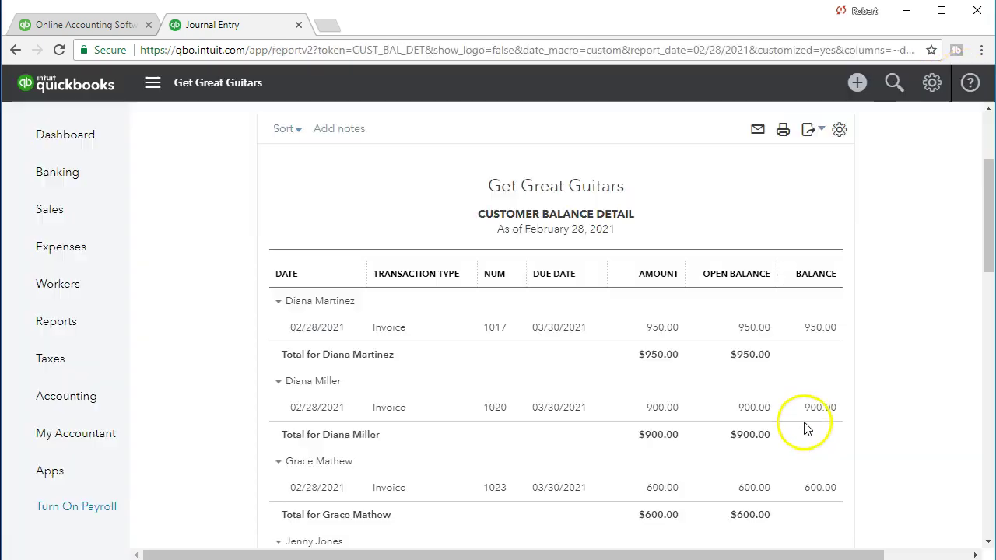
# - Check String Music's payment and the report total, and reopen its 02/28/2021 journal entry from the customer balance report
pyautogui.scroll(-10, 806, 428)
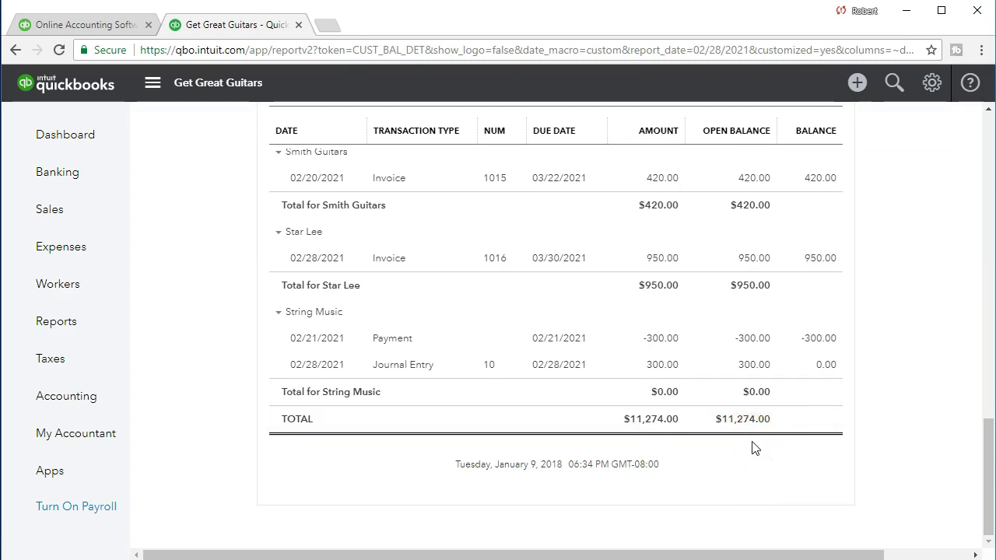
pyautogui.scroll(1, 752, 449)
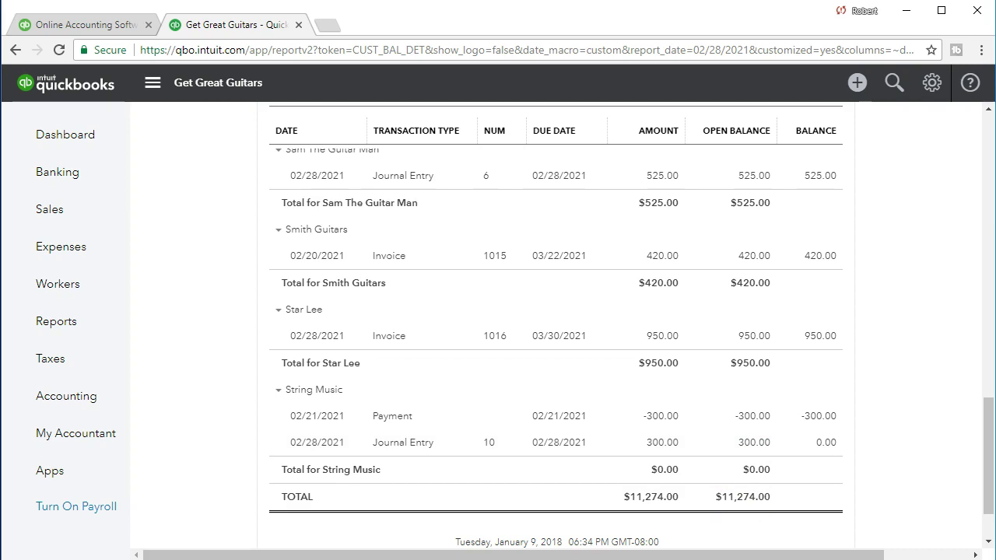
pyautogui.click(741, 444)
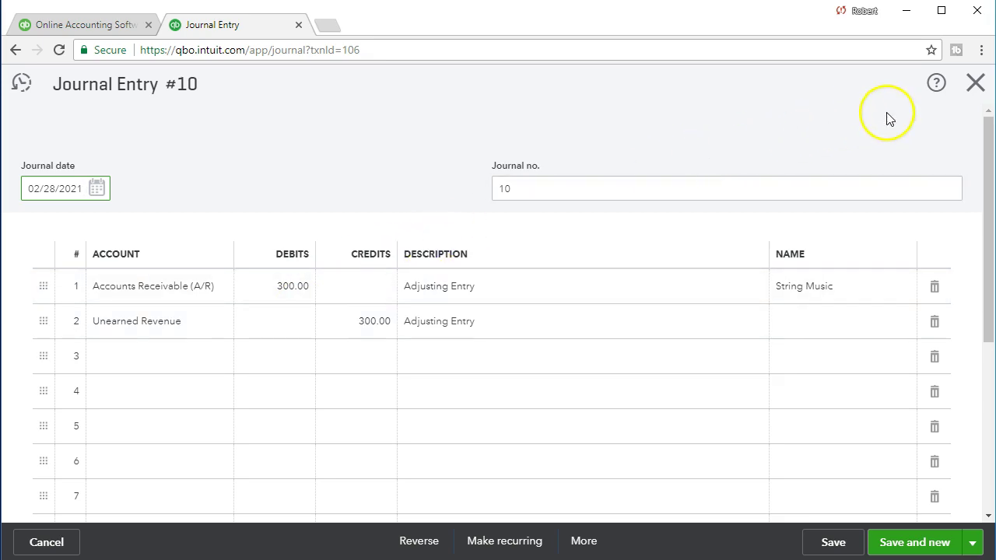
# - Close the open journal entry and start a new one dated 03/01/2021
pyautogui.click(980, 84)
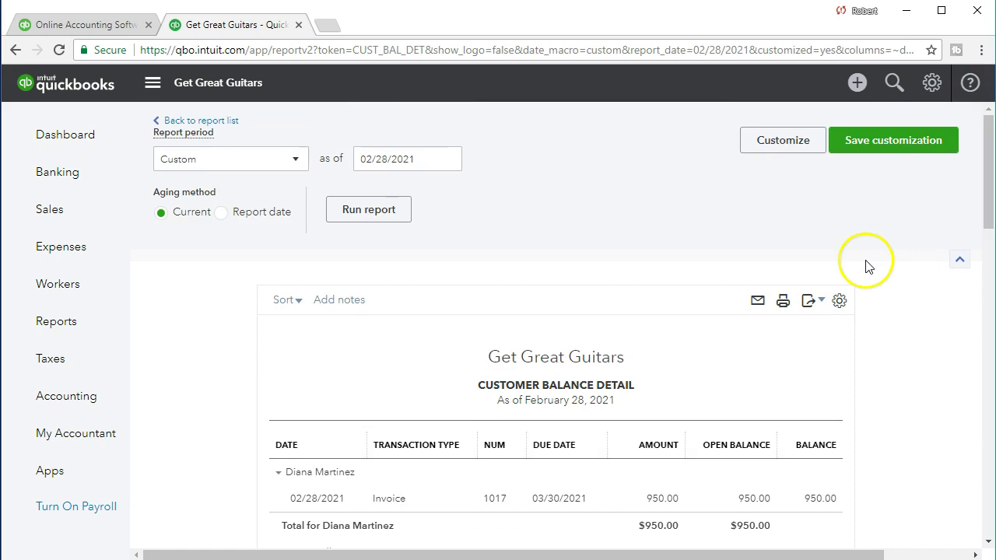
pyautogui.click(857, 83)
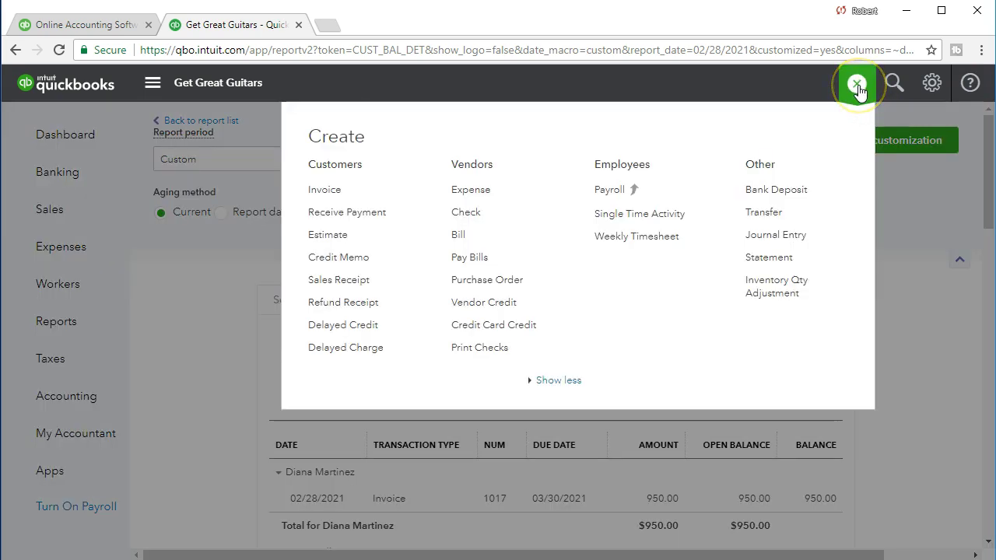
pyautogui.click(816, 244)
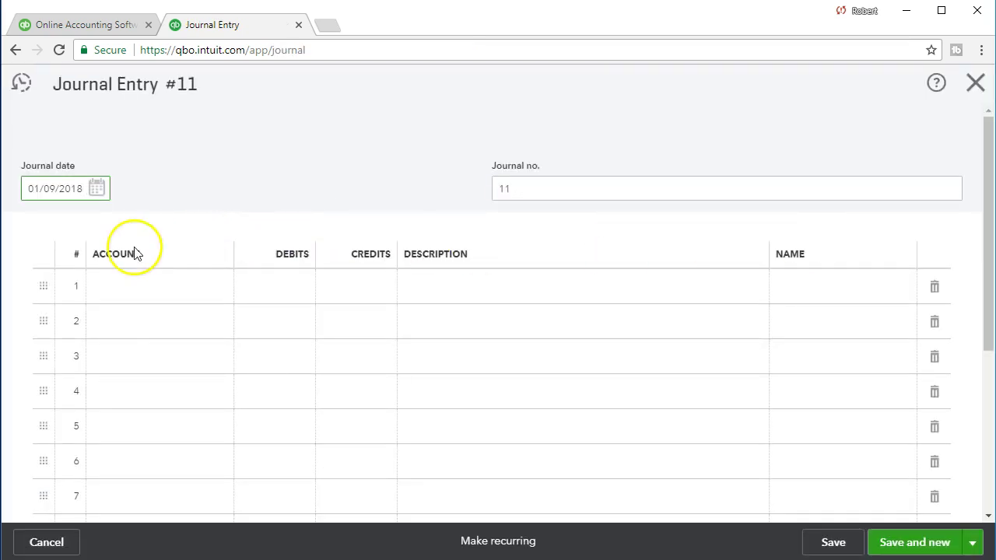
pyautogui.moveTo(24, 189); pyautogui.dragTo(165, 178)
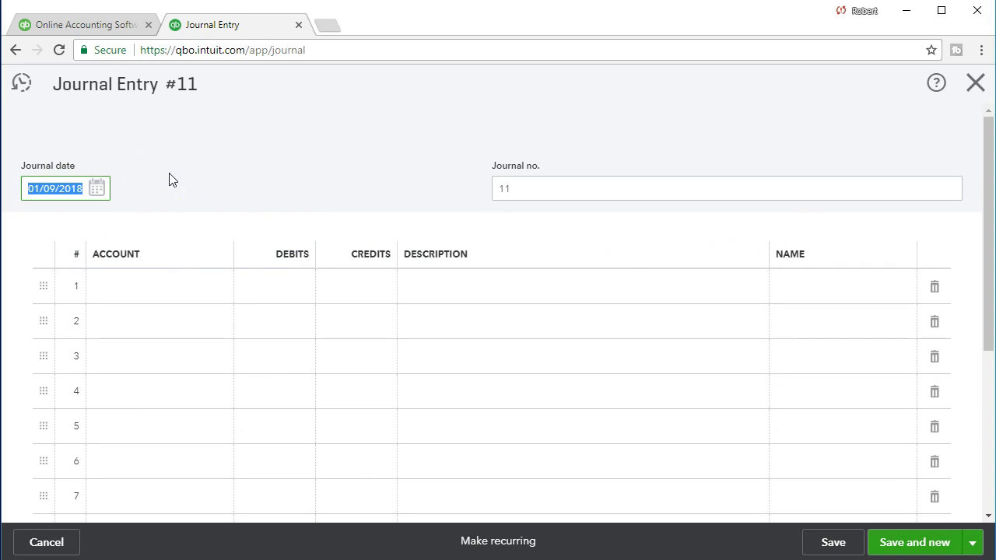
pyautogui.write('03/01/2021')
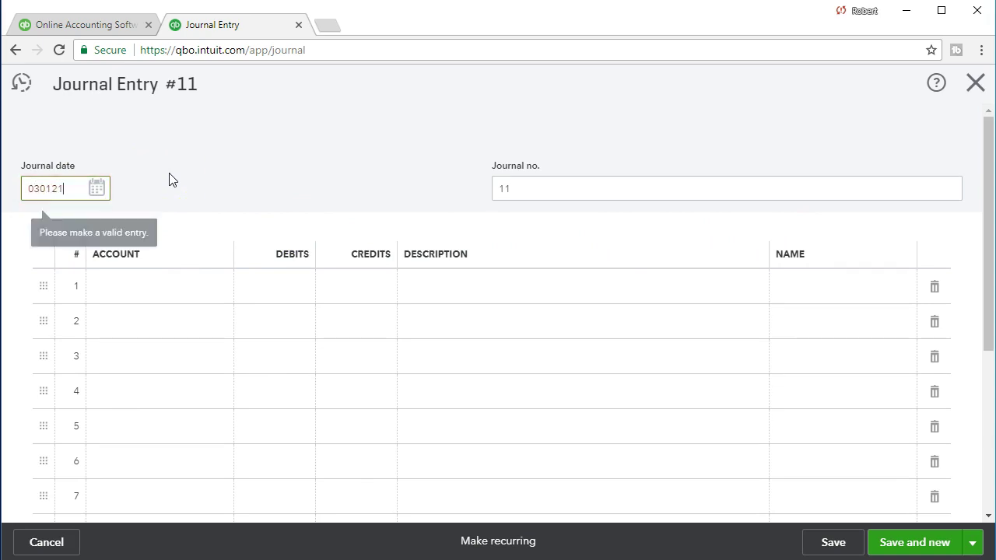
pyautogui.press('Tab')
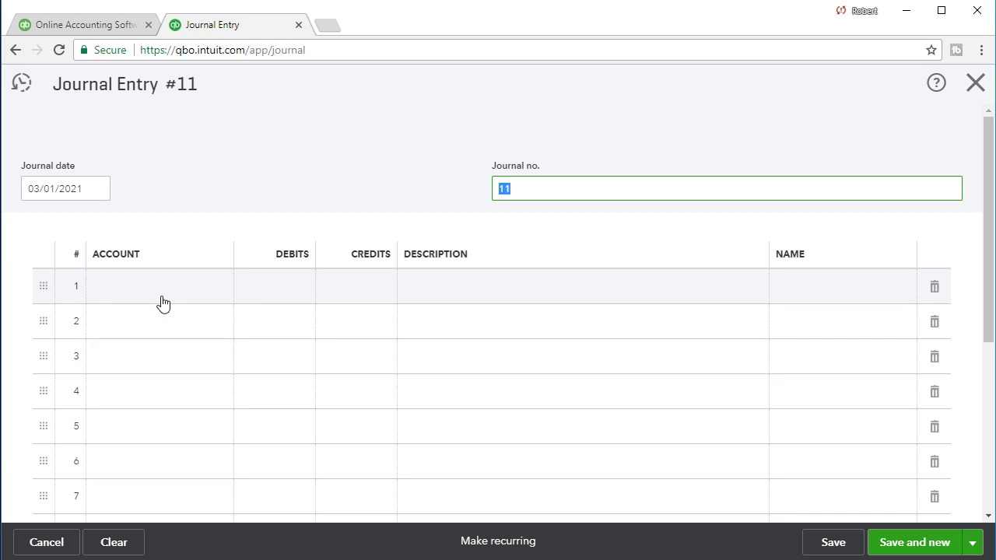
# - Enter a 300 credit to Accounts Receivable (A/R) on line 2 of the journal entry
pyautogui.click(151, 332)
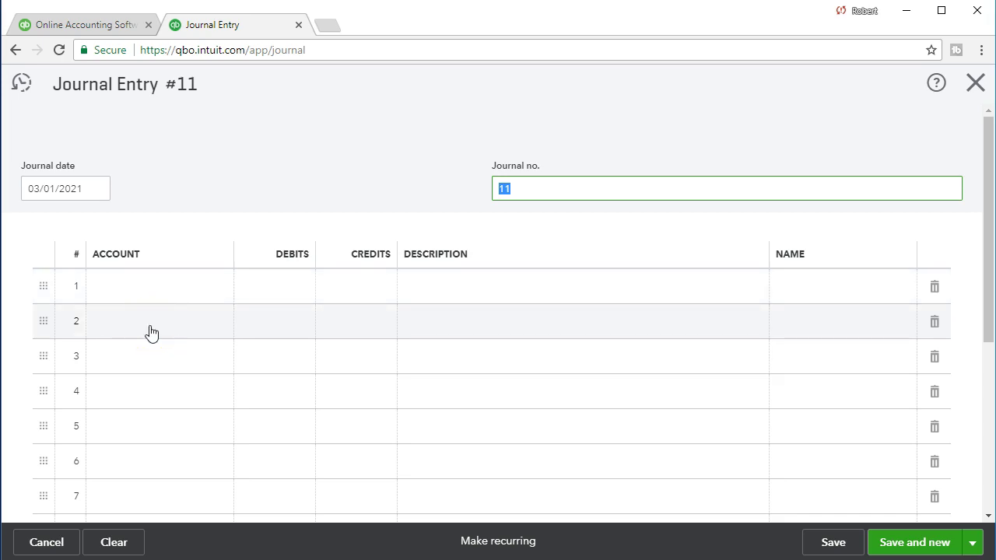
pyautogui.click(169, 322)
pyautogui.click(223, 323)
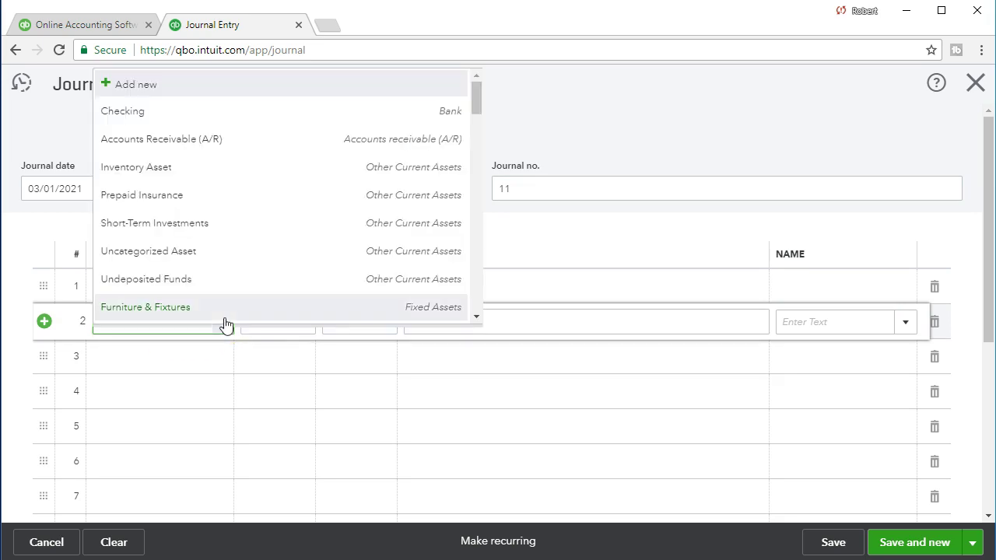
pyautogui.write('u')
pyautogui.press('BackSpace')
pyautogui.write('a')
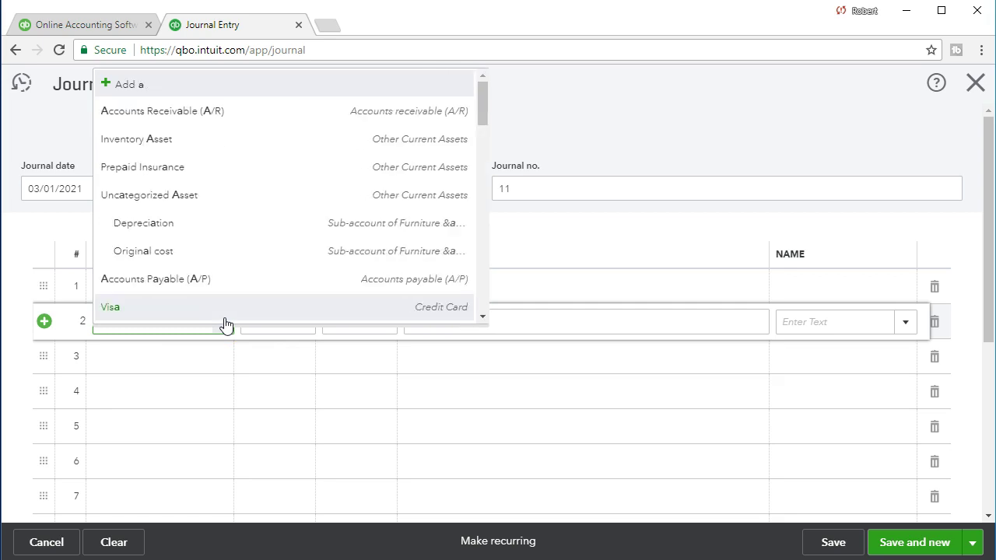
pyautogui.write('cc')
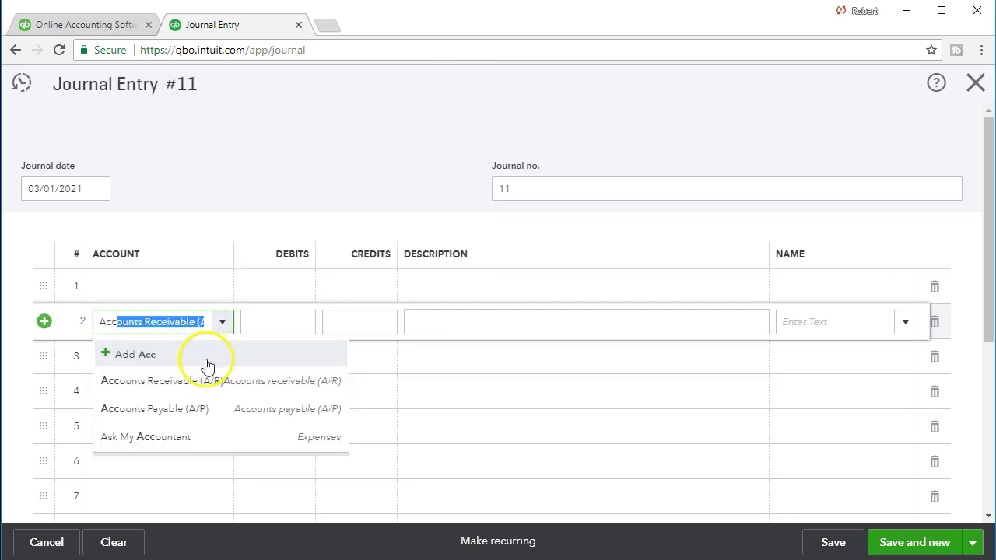
pyautogui.click(196, 383)
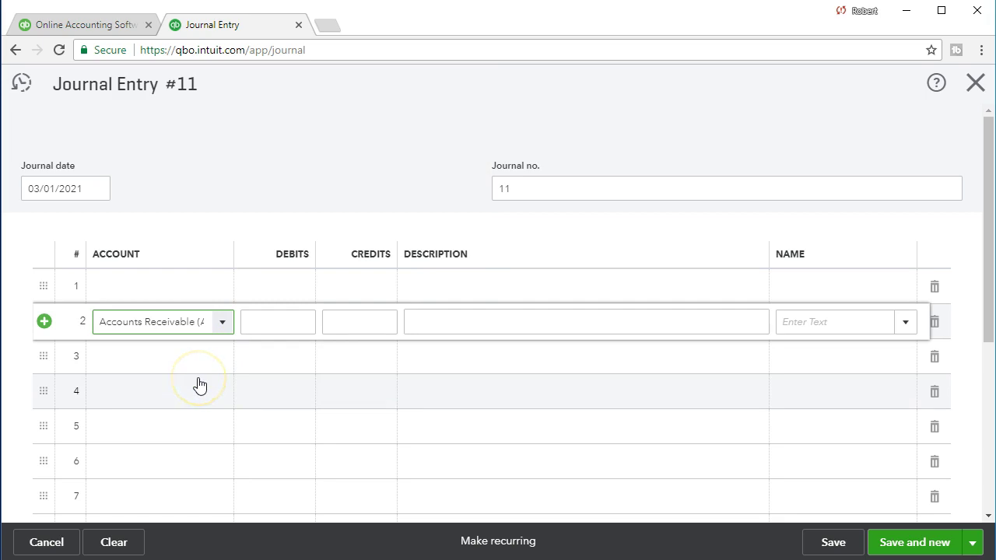
pyautogui.press('Tab')
pyautogui.press('Tab')
pyautogui.write('300')
pyautogui.press('Tab')
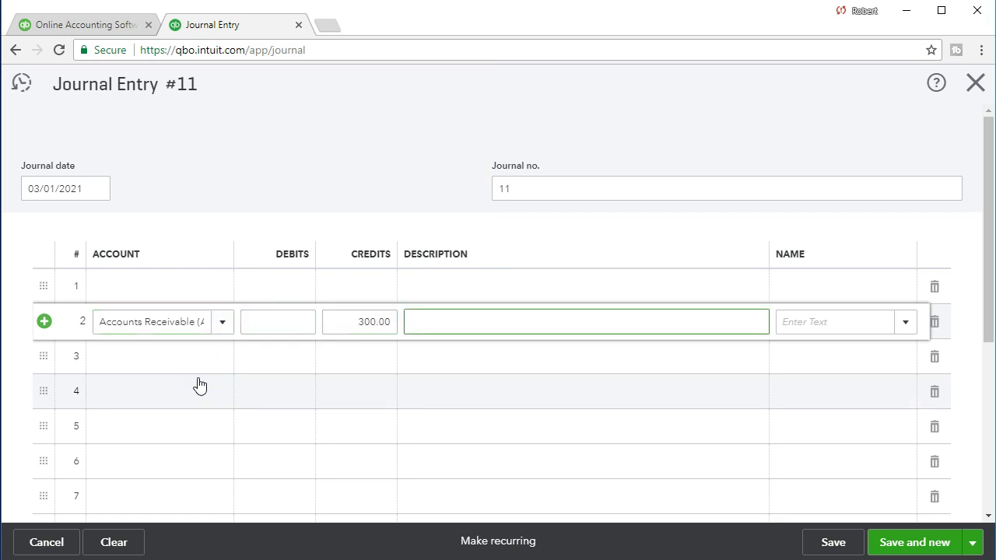
# - Describe the Accounts Receivable line as "Reversing Entry"
pyautogui.write('REve')
pyautogui.press('BackSpace')
pyautogui.press('BackSpace')
pyautogui.write('eversinge')
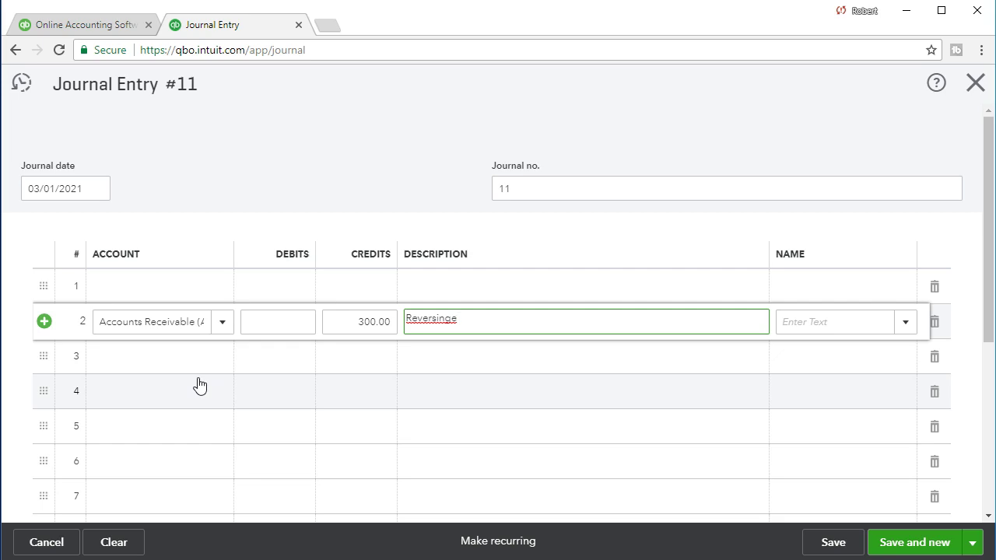
pyautogui.press('BackSpace')
pyautogui.press('BackSpace')
pyautogui.write('Entry')
pyautogui.press('Tab')
# - Enter Unearned Revenue on line 1 of the journal entry with a debit of 30
pyautogui.click(138, 288)
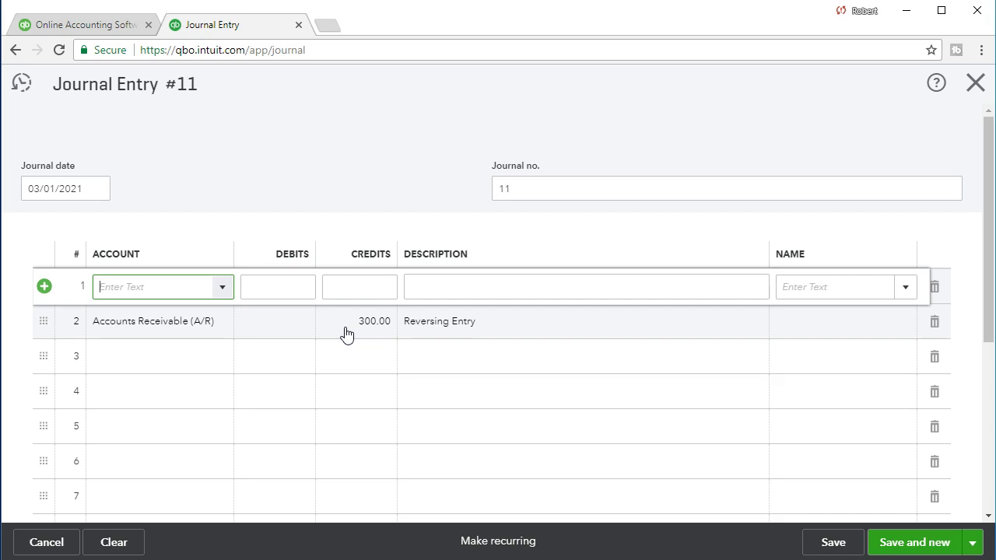
pyautogui.click(223, 290)
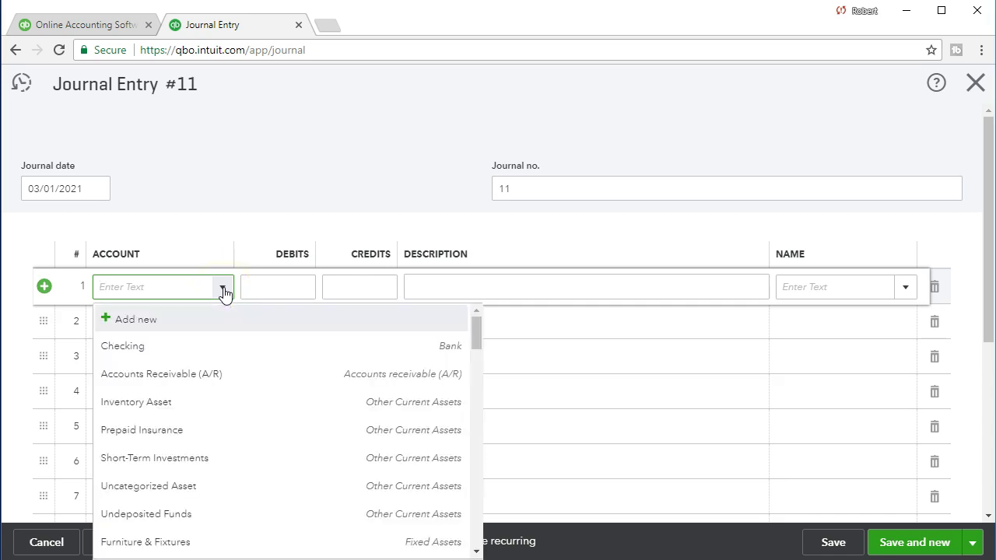
pyautogui.write('un')
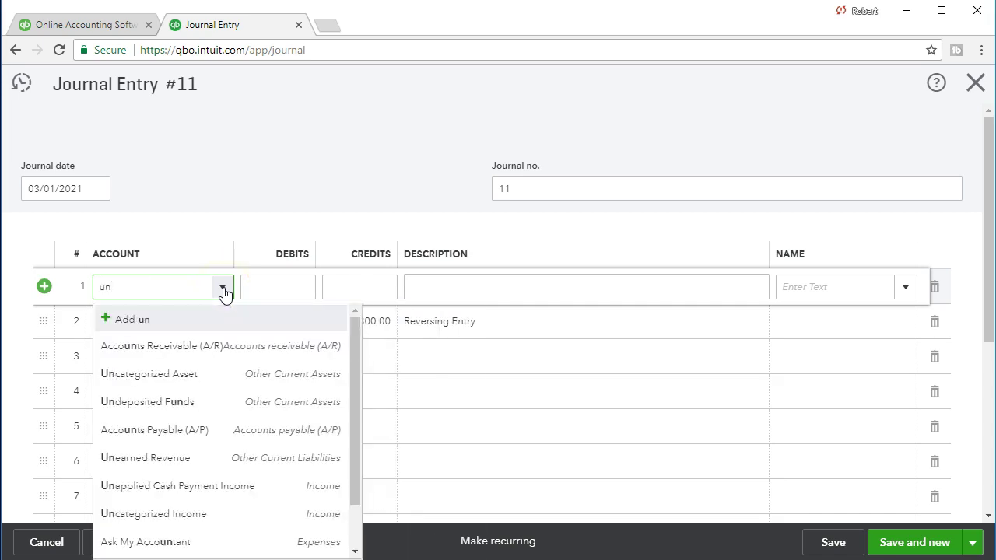
pyautogui.write('earned Revenue')
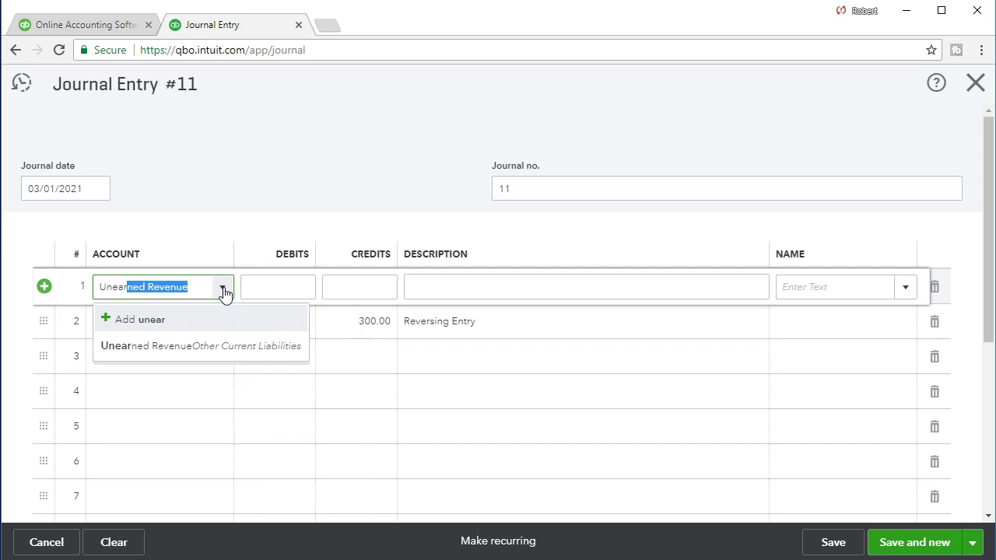
pyautogui.click(190, 347)
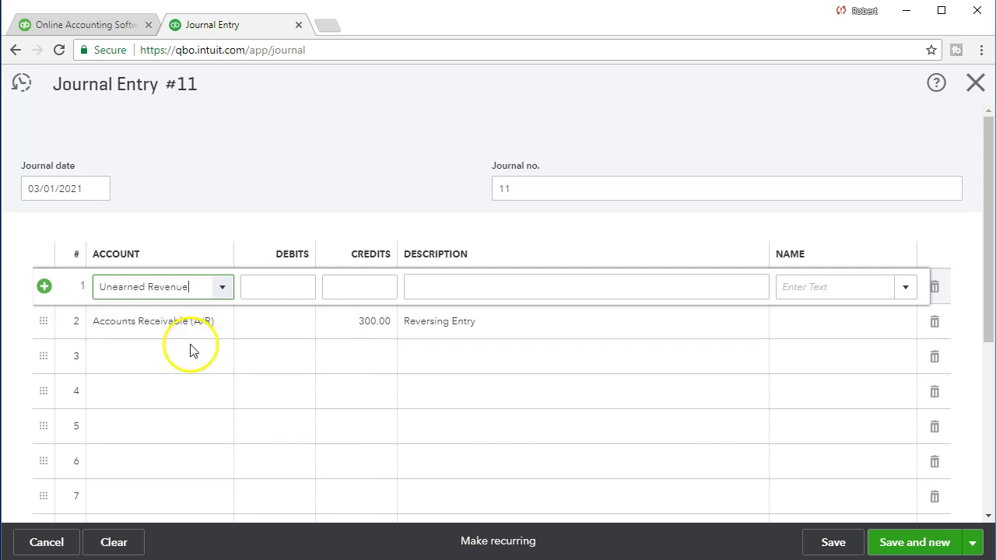
pyautogui.click(239, 310)
pyautogui.write('30')
pyautogui.press('Tab')
# - Copy the "Reversing Entry" description from the Accounts Receivable line to the Unearned Revenue line
pyautogui.click(483, 324)
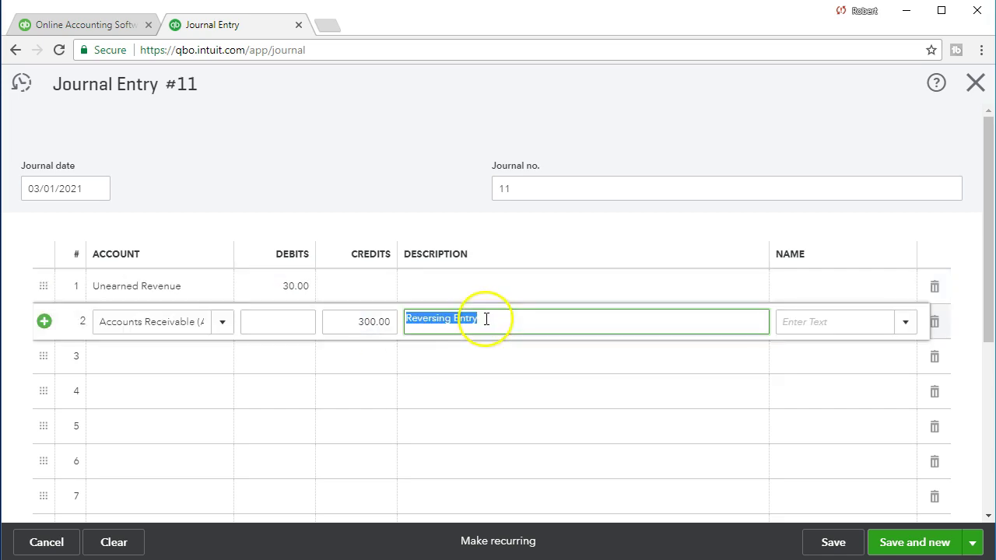
pyautogui.click(460, 286)
pyautogui.write('Reversing Entry')
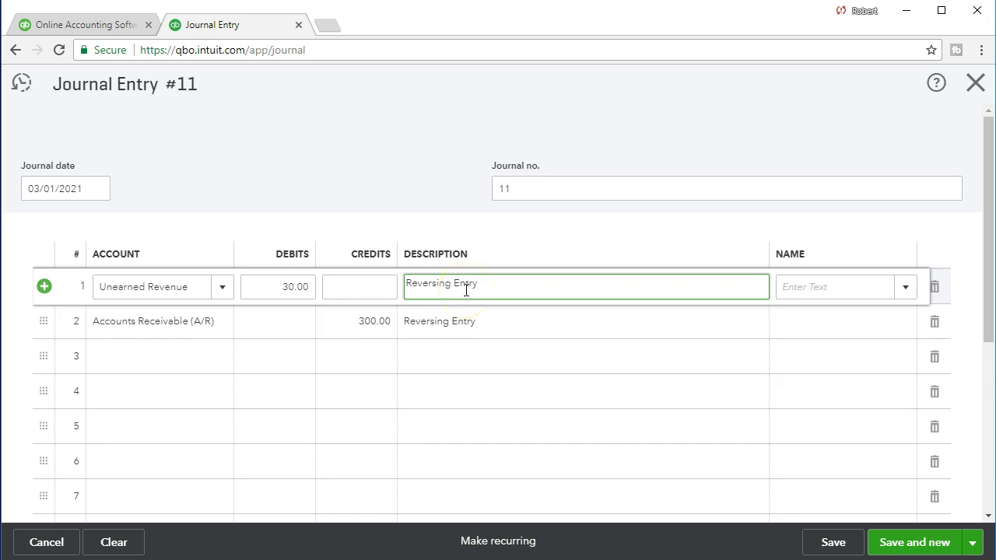
pyautogui.press('Tab')
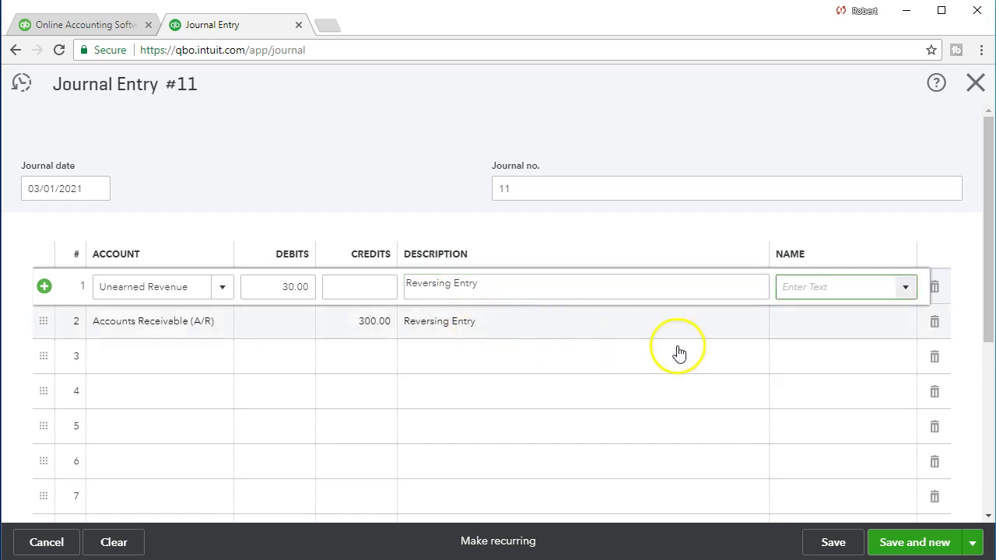
# - Assign the customer String Music to the Accounts Receivable line and save the journal entry
pyautogui.click(797, 326)
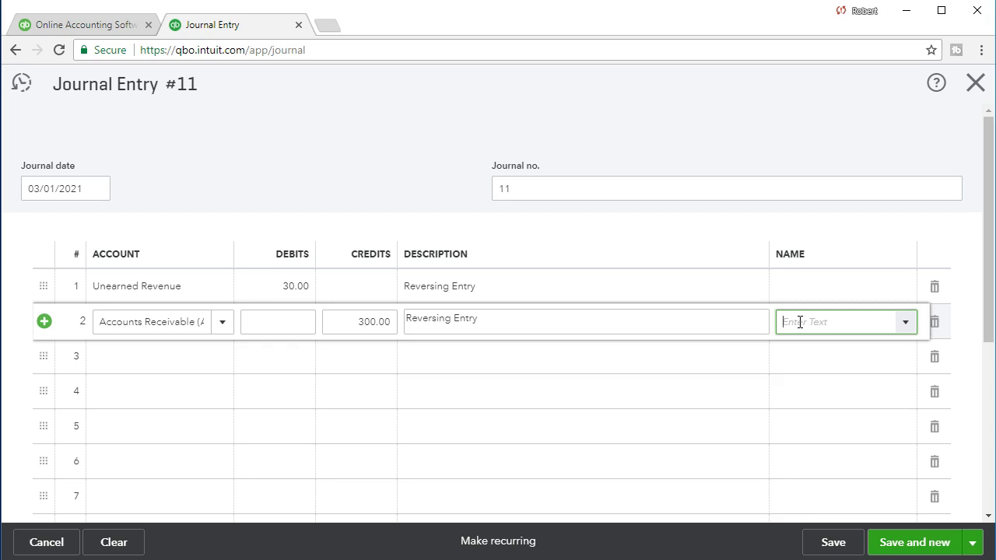
pyautogui.click(803, 321)
pyautogui.write('st')
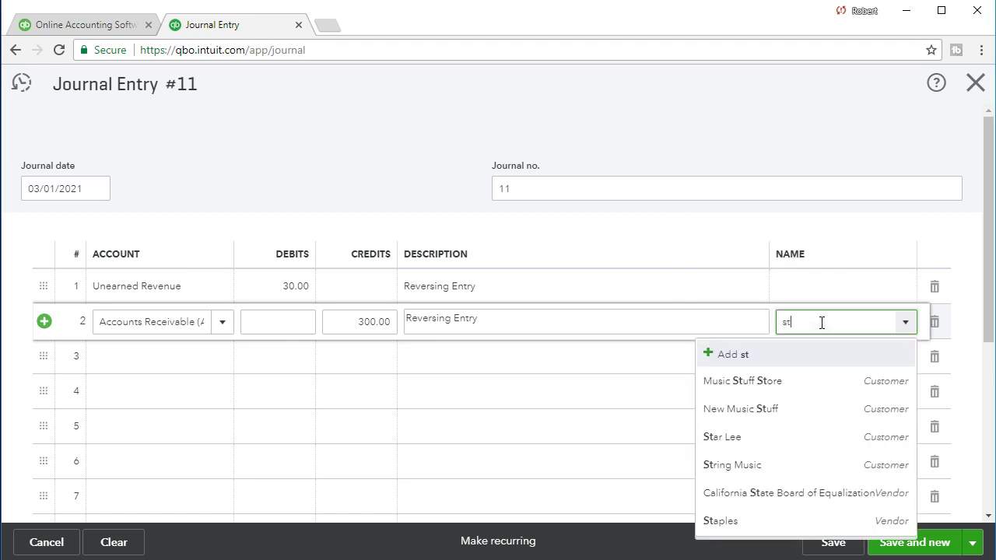
pyautogui.write('ring Music')
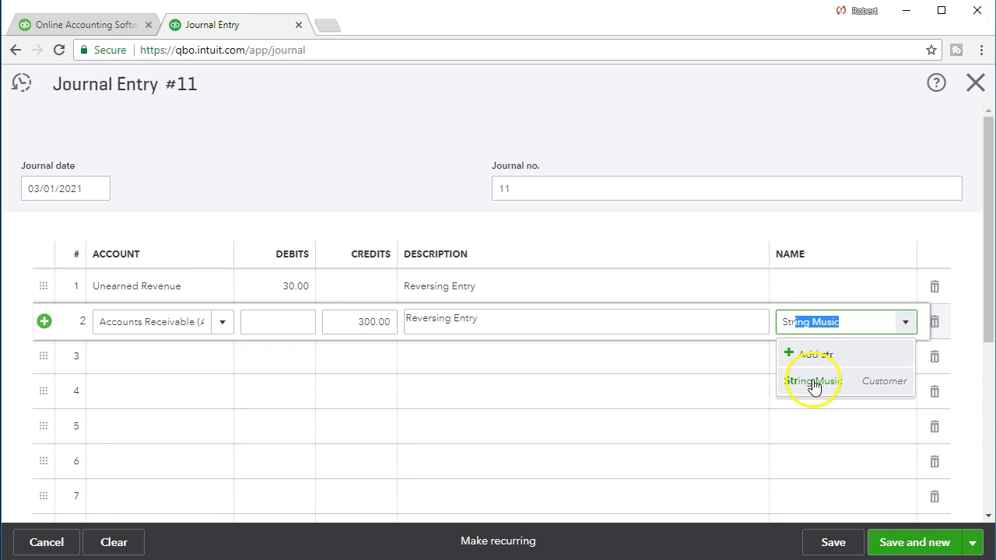
pyautogui.click(810, 382)
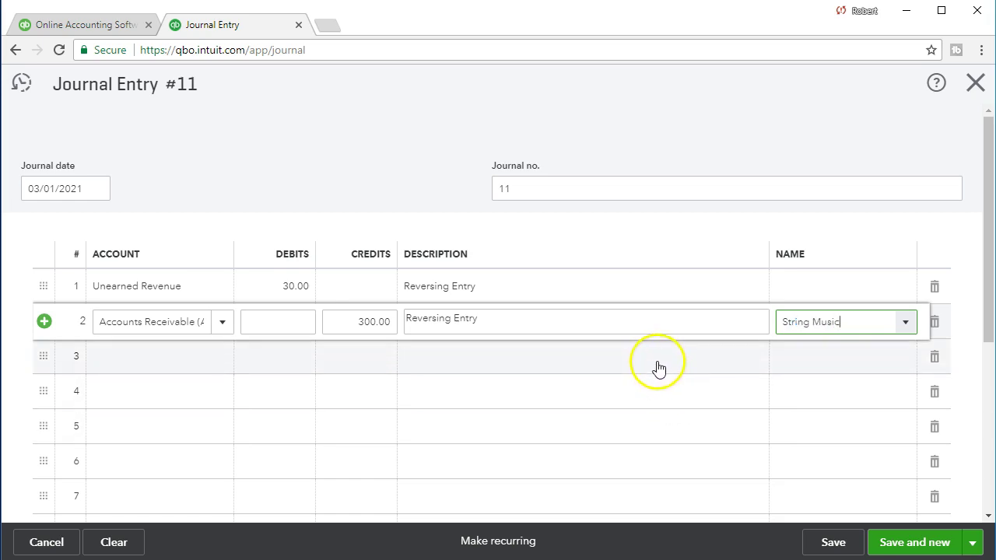
pyautogui.click(659, 360)
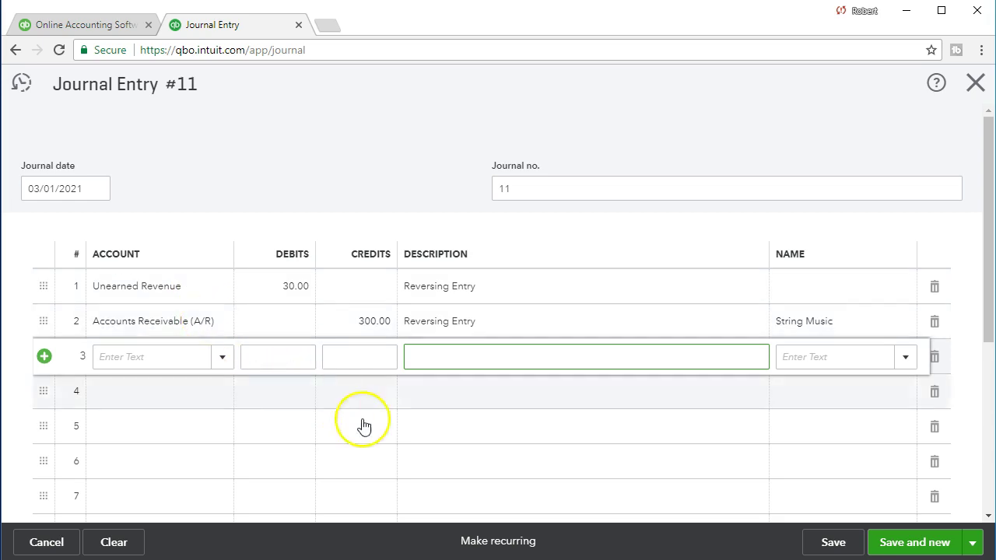
pyautogui.click(817, 545)
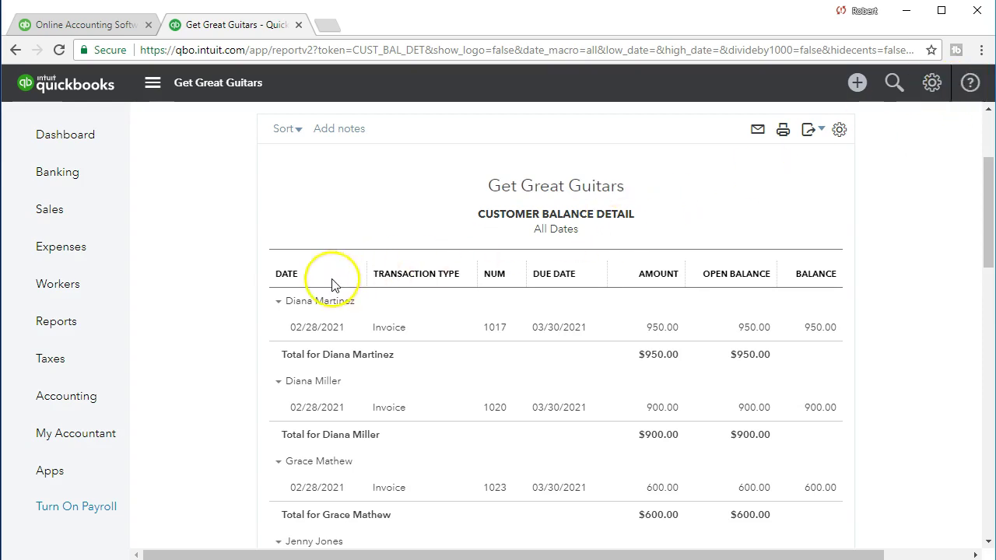
# - Run the Balance Sheet report for the custom period 01/01/2021 to 02/28/2021
pyautogui.click(95, 333)
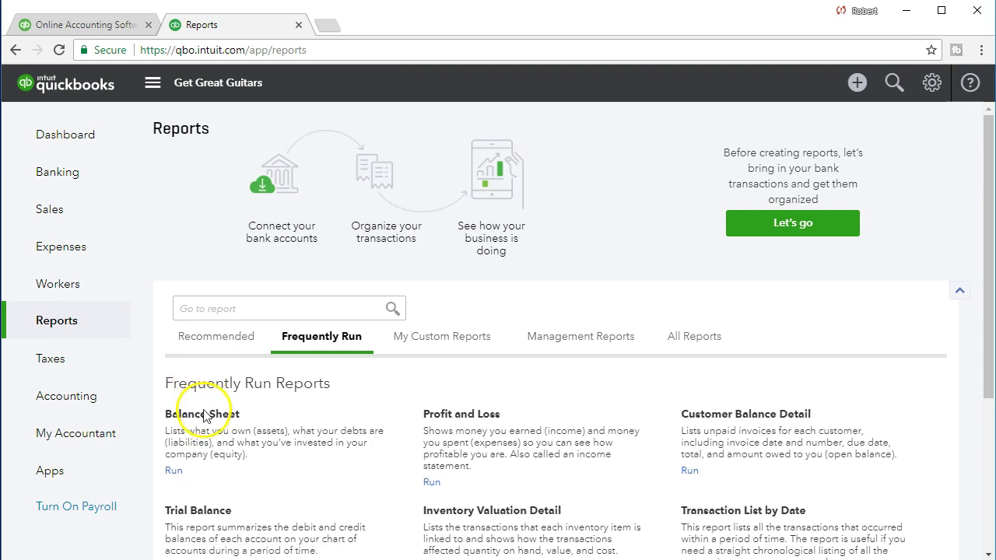
pyautogui.click(204, 415)
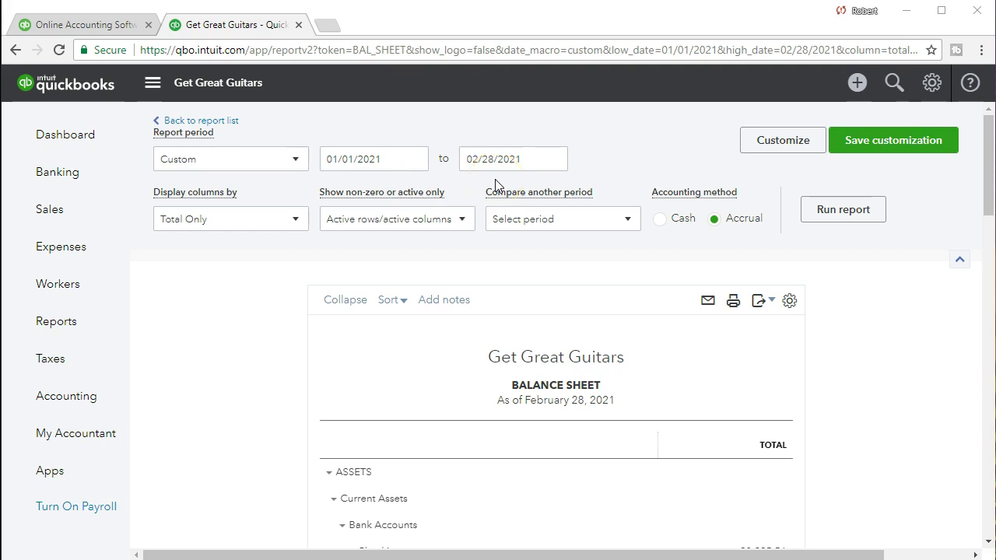
pyautogui.click(808, 216)
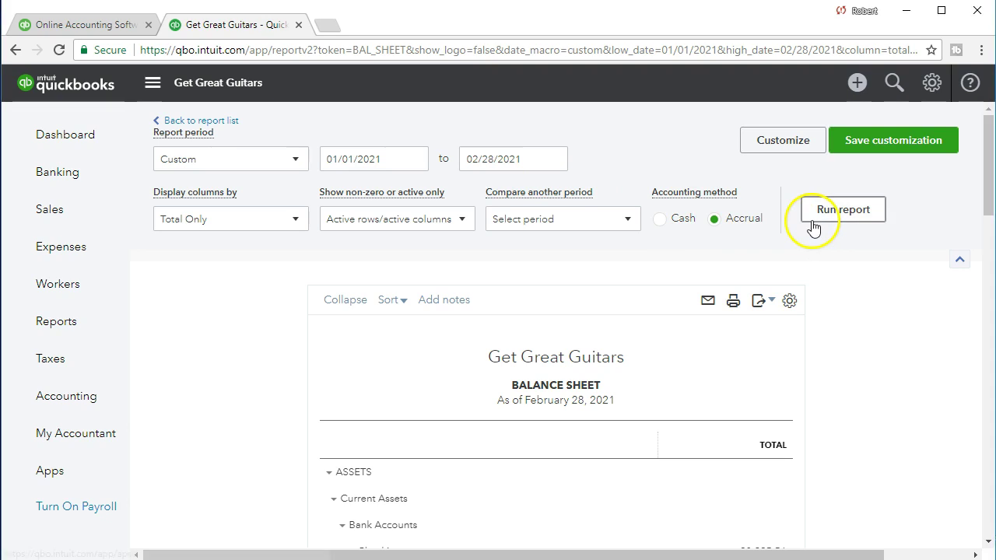
# - Open the balance sheet's Accounts Receivable transaction detail, check the 02/28/2021 adjusting journal entry 10, and return to the balance sheet
pyautogui.scroll(-2, 311, 368)
pyautogui.scroll(-2, 285, 366)
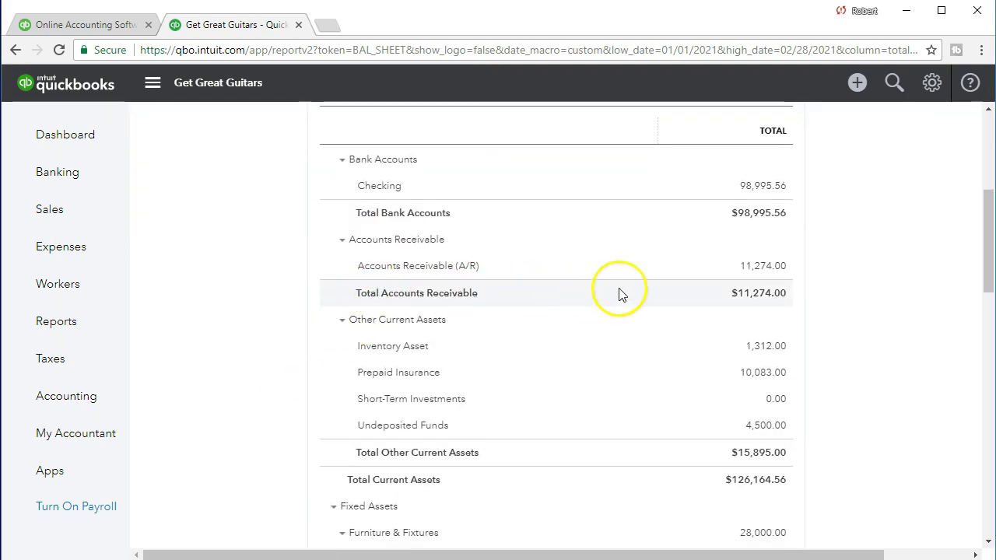
pyautogui.click(747, 272)
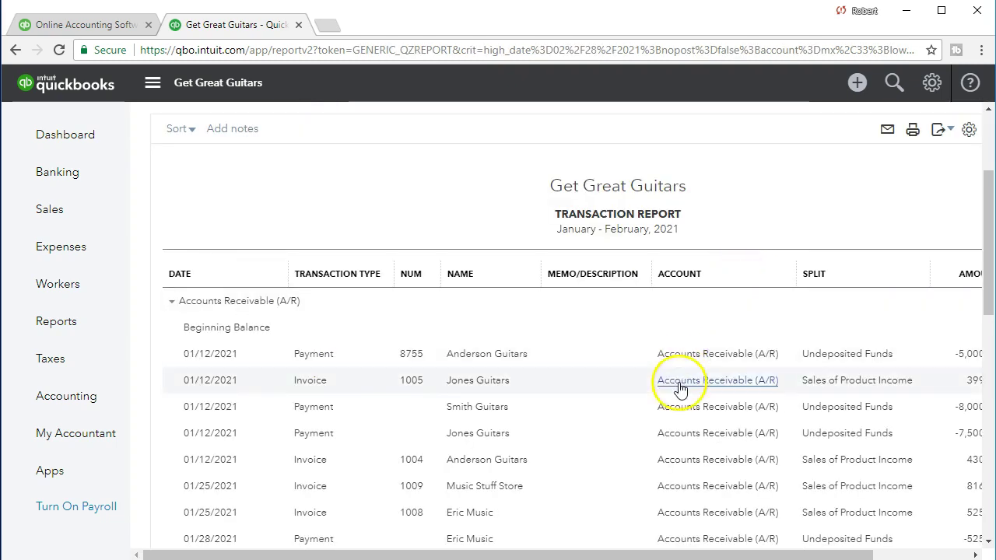
pyautogui.scroll(-3, 670, 385)
pyautogui.scroll(-5, 681, 399)
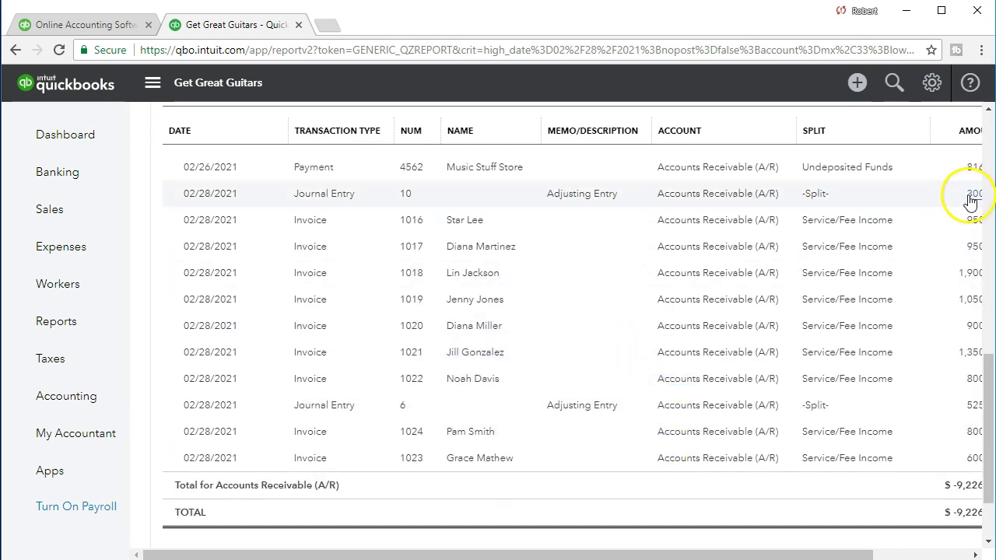
pyautogui.scroll(10, 503, 351)
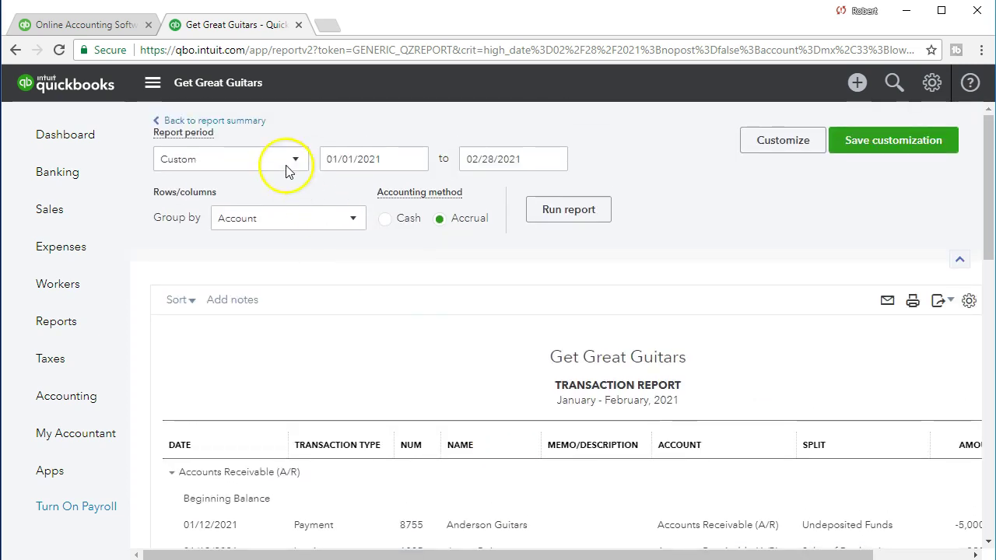
pyautogui.click(251, 123)
pyautogui.scroll(-10, 356, 422)
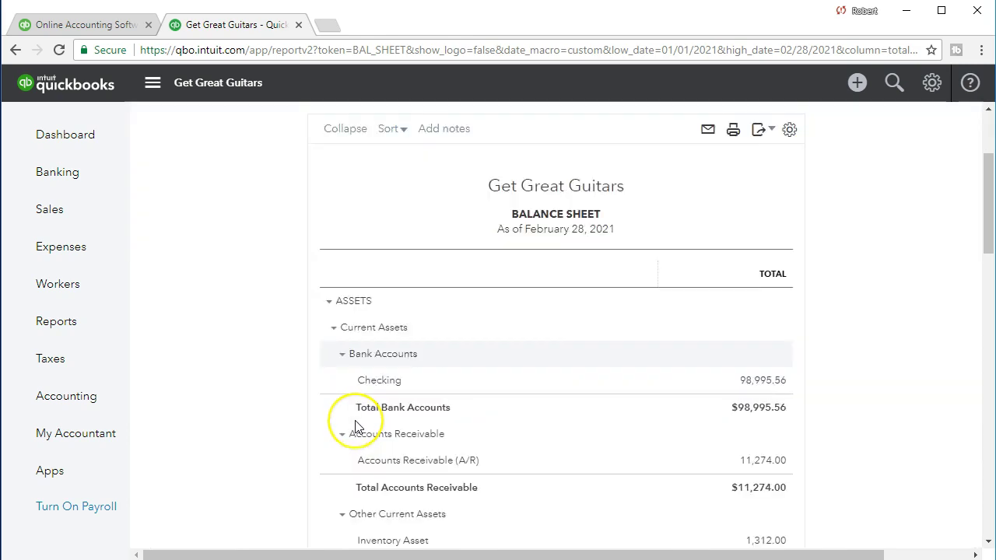
# - Check the Unearned Revenue line in the balance sheet and rerun the report with the end date 03/01/2021
pyautogui.scroll(-3, 356, 422)
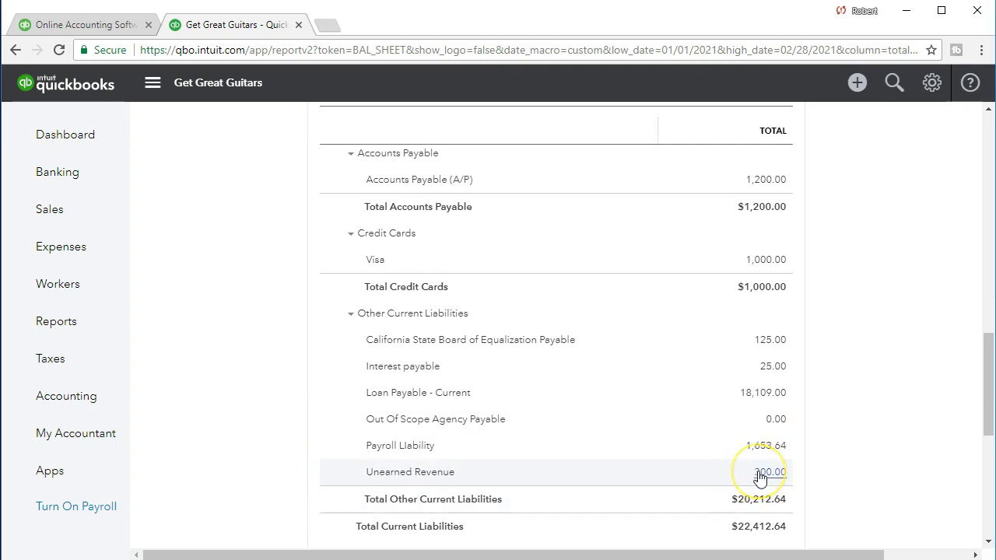
pyautogui.scroll(1, 644, 476)
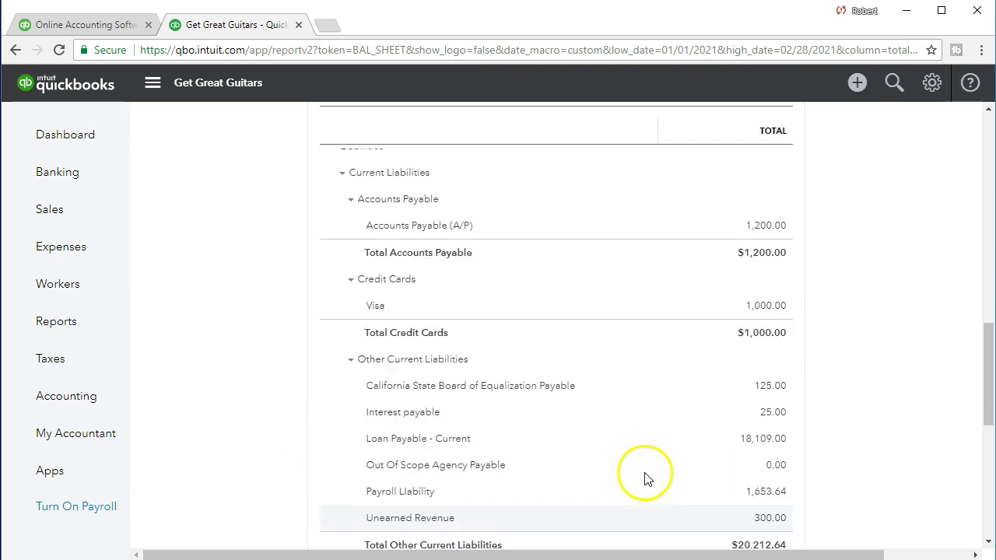
pyautogui.scroll(15, 644, 476)
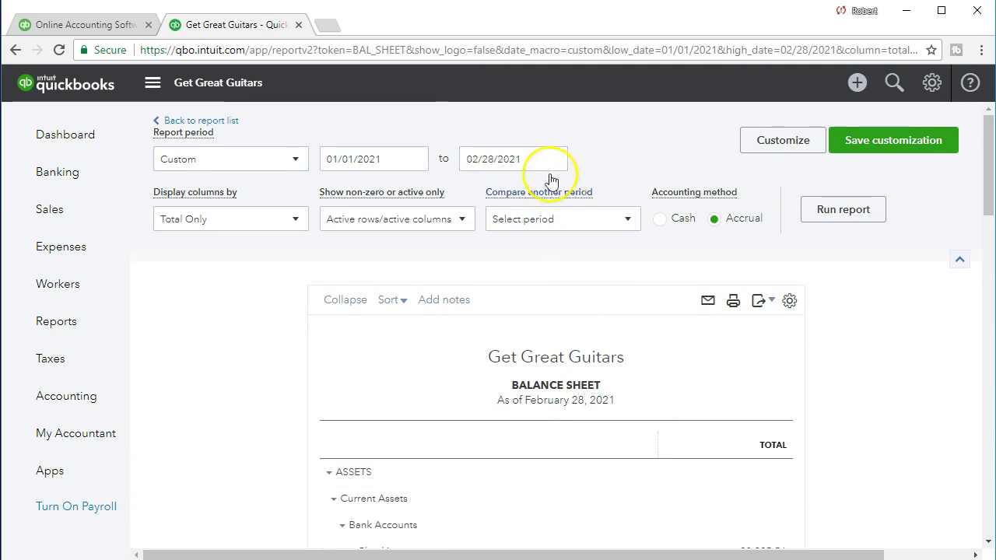
pyautogui.click(541, 162)
pyautogui.press('+')
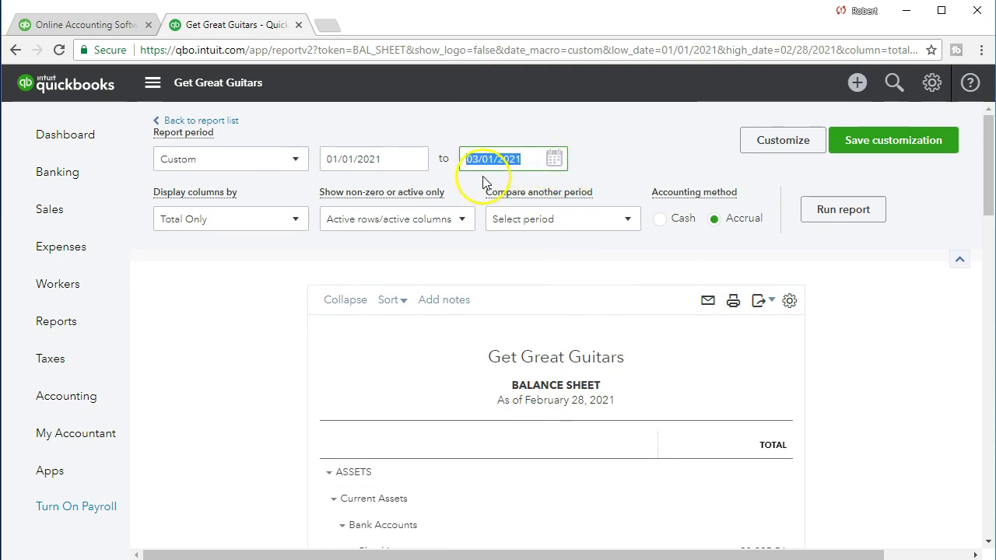
pyautogui.click(555, 161)
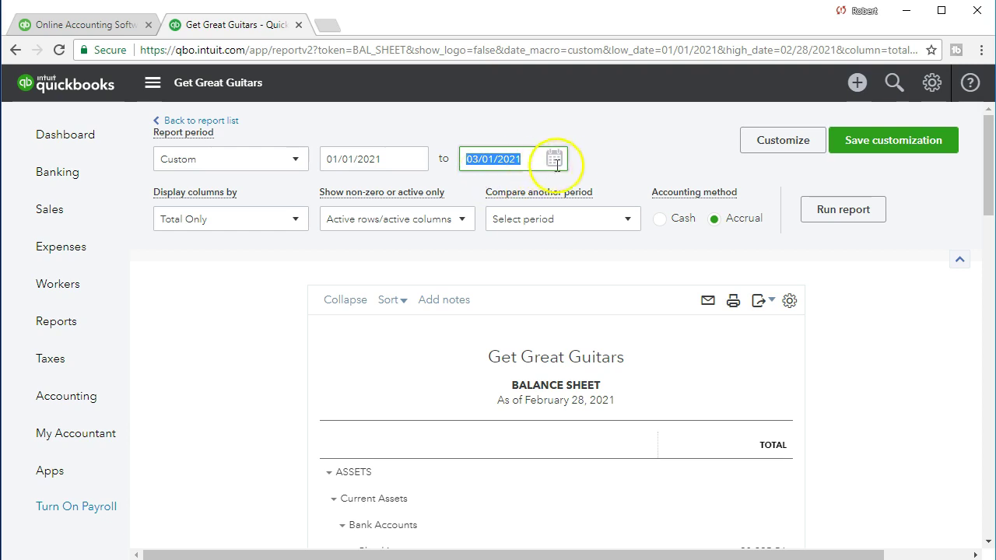
pyautogui.click(601, 161)
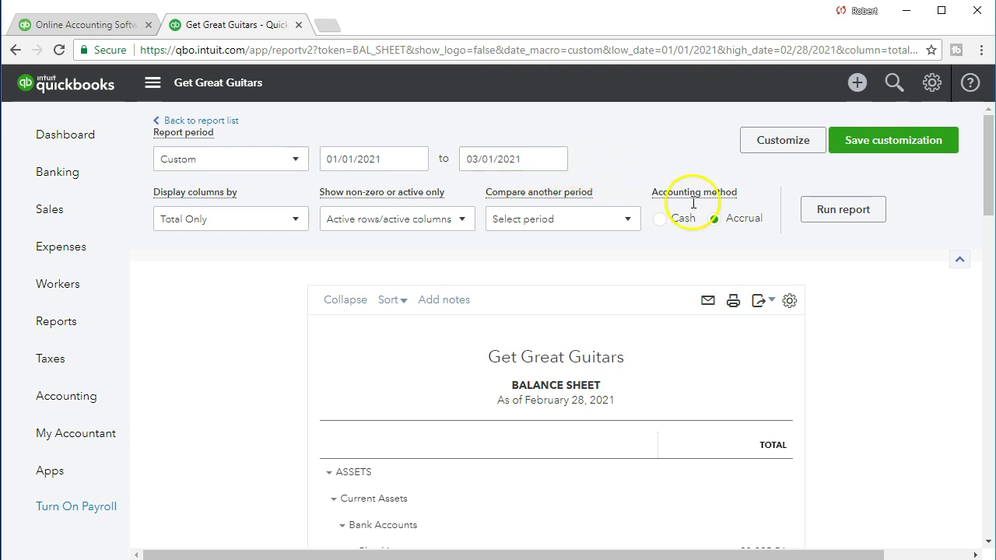
pyautogui.click(812, 218)
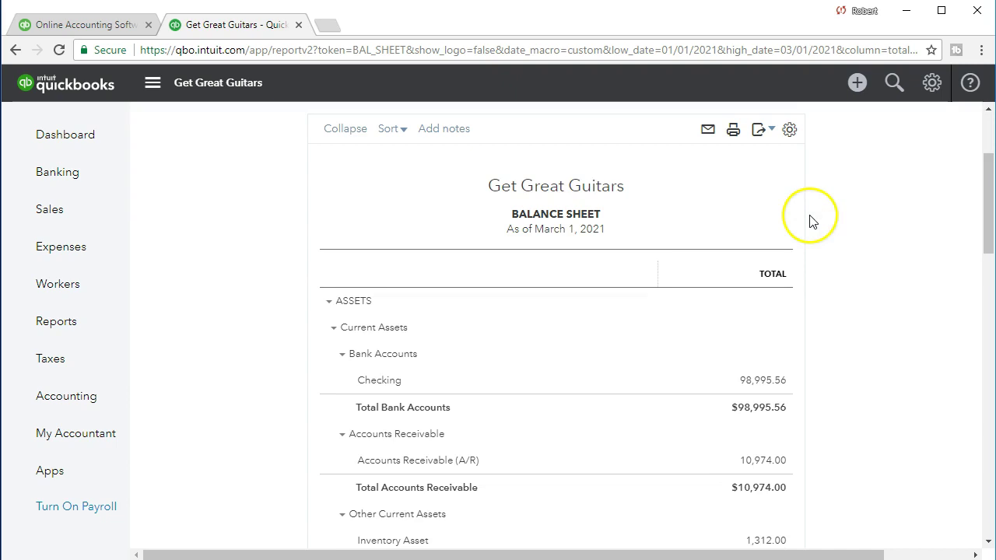
# - Open the balance sheet's Accounts Receivable transaction detail, check the 03/01/2021 reversing journal entry 11, and return to the balance sheet
pyautogui.scroll(-1, 457, 334)
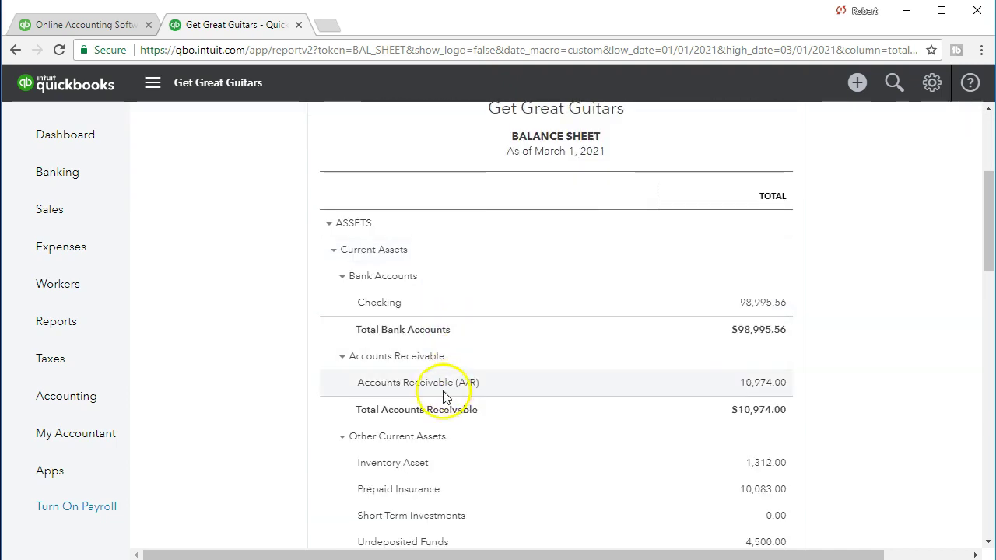
pyautogui.click(749, 384)
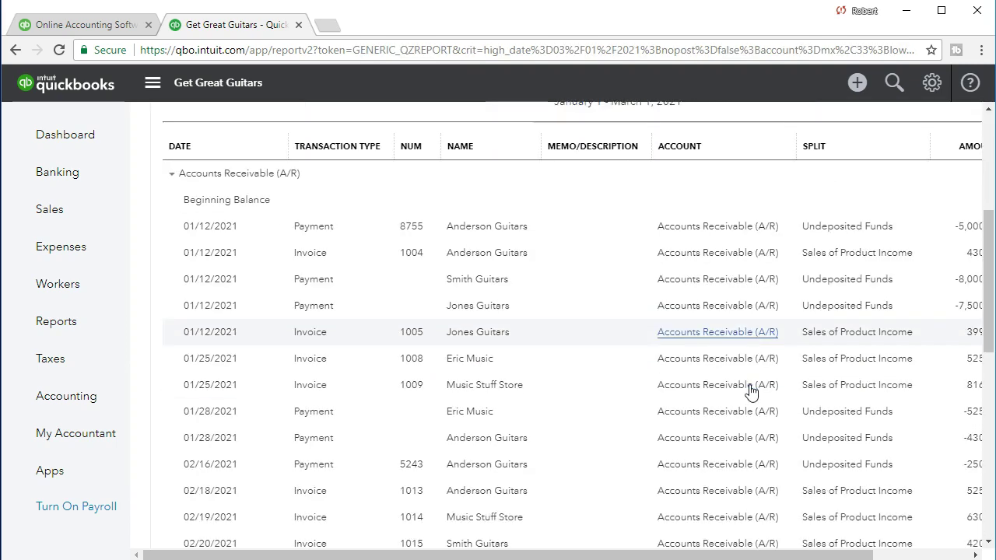
pyautogui.scroll(-7, 751, 392)
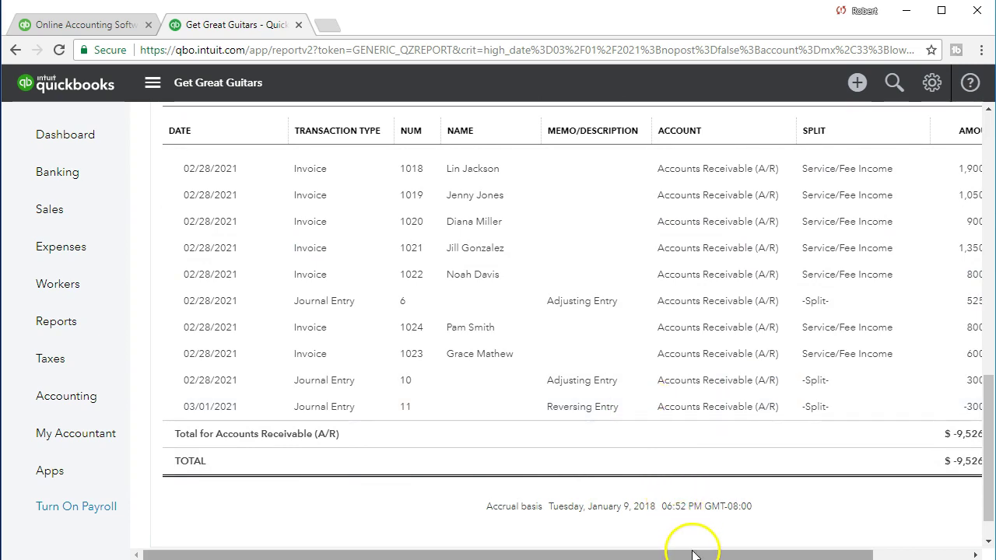
pyautogui.hscroll(2, 703, 543)
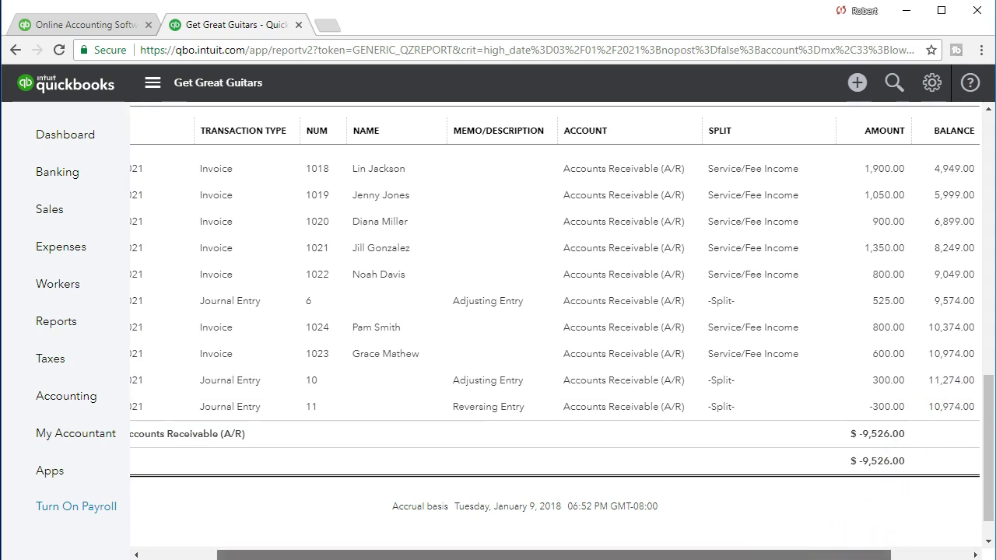
pyautogui.hscroll(-3, 556, 327)
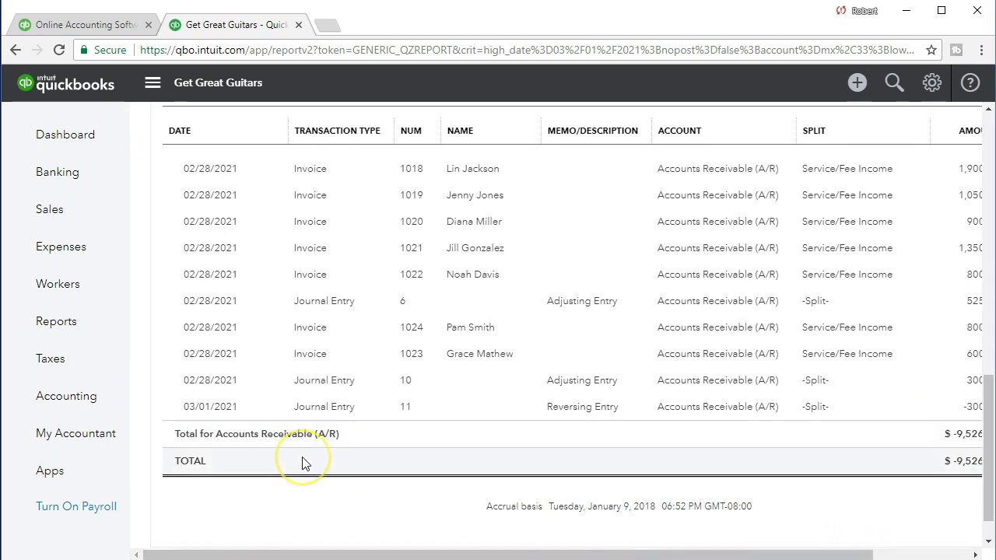
pyautogui.scroll(12, 303, 463)
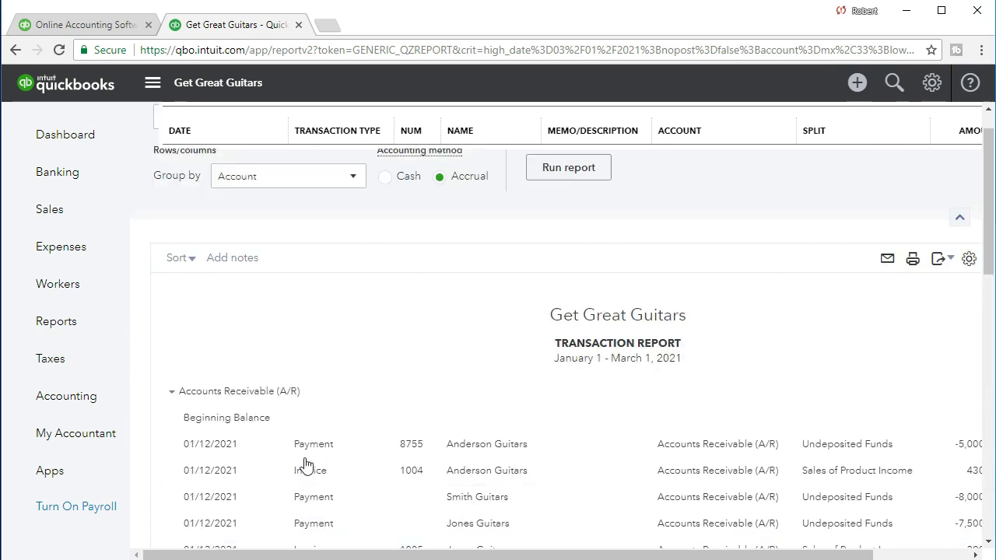
pyautogui.click(236, 125)
# - Open the transaction detail for Unearned Revenue under Other Current Liabilities and check adjusting entry 10 against reversing entry 11
pyautogui.scroll(-10, 373, 422)
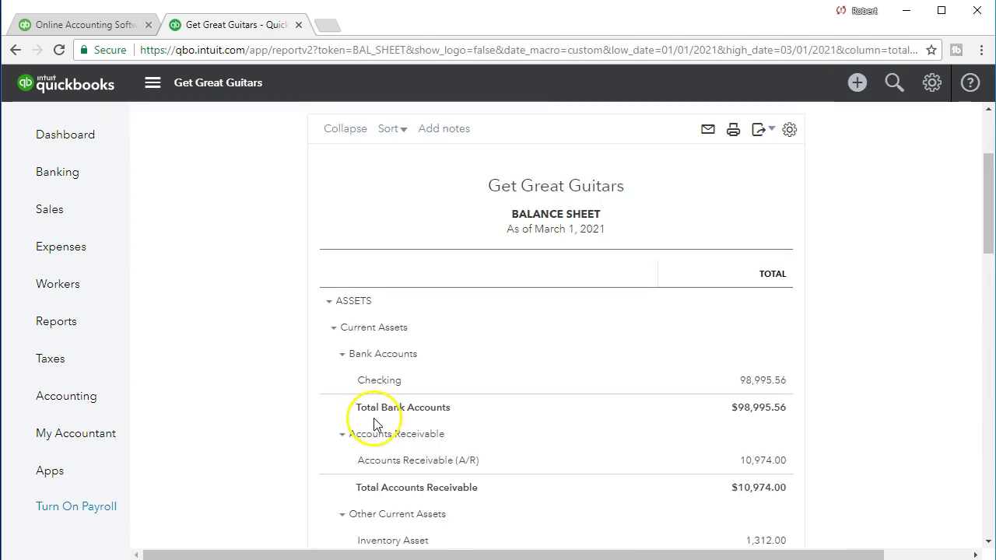
pyautogui.scroll(-5, 373, 423)
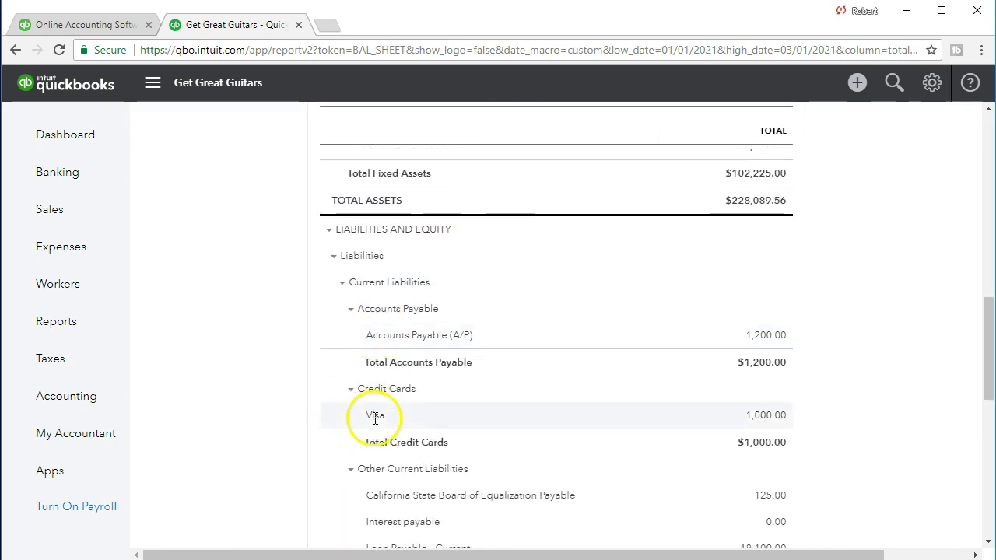
pyautogui.scroll(-1, 288, 429)
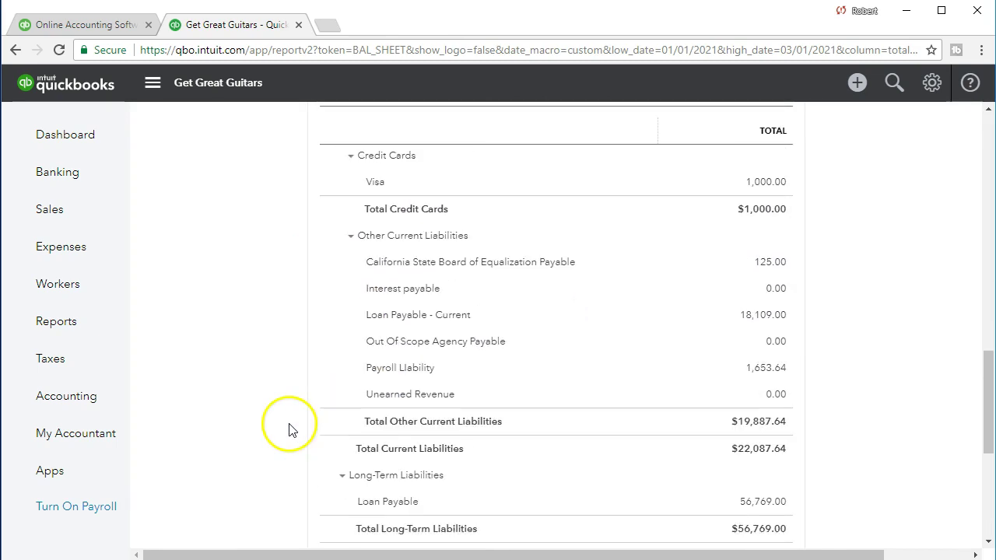
pyautogui.click(780, 397)
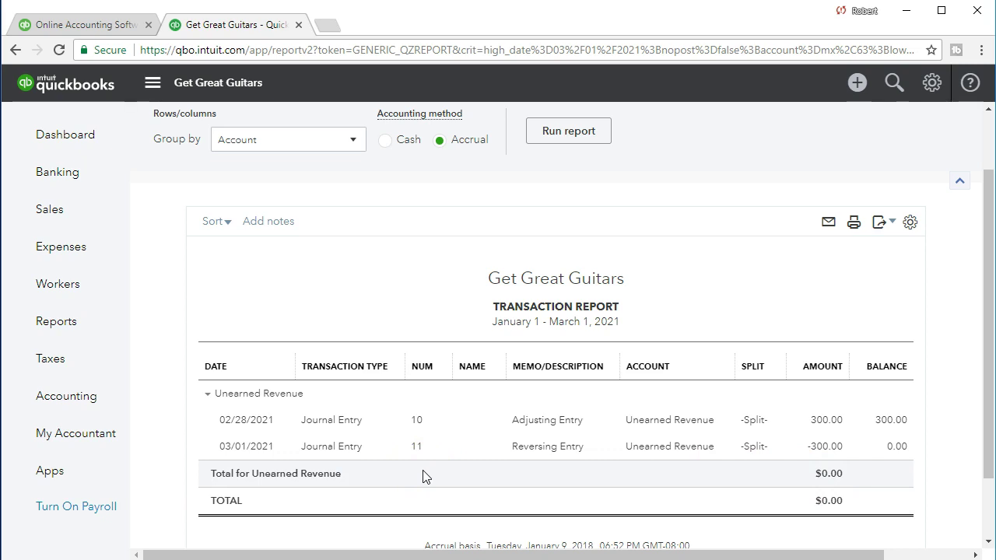
pyautogui.scroll(1, 424, 477)
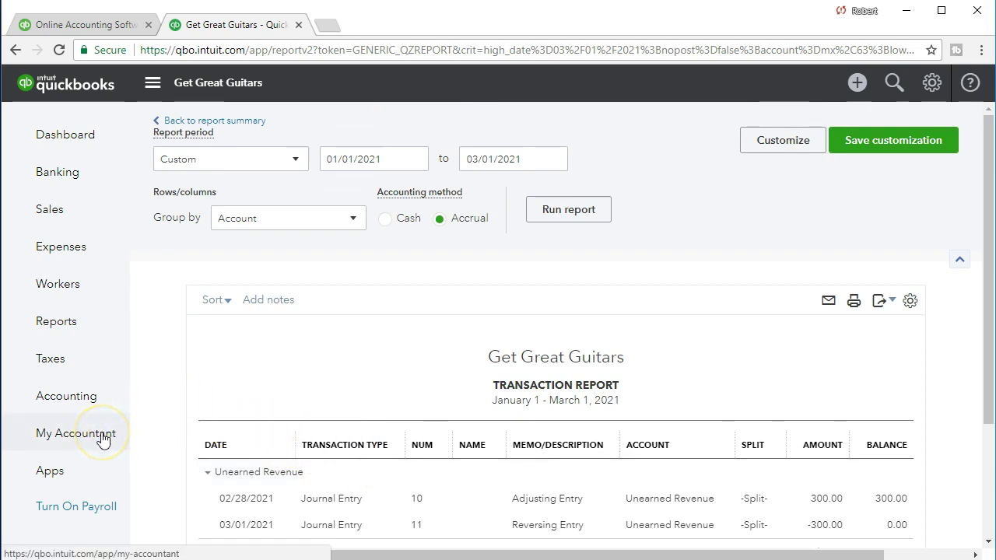
# - Run the Customer Balance Detail report for all dates and find the String Music transactions
pyautogui.click(72, 331)
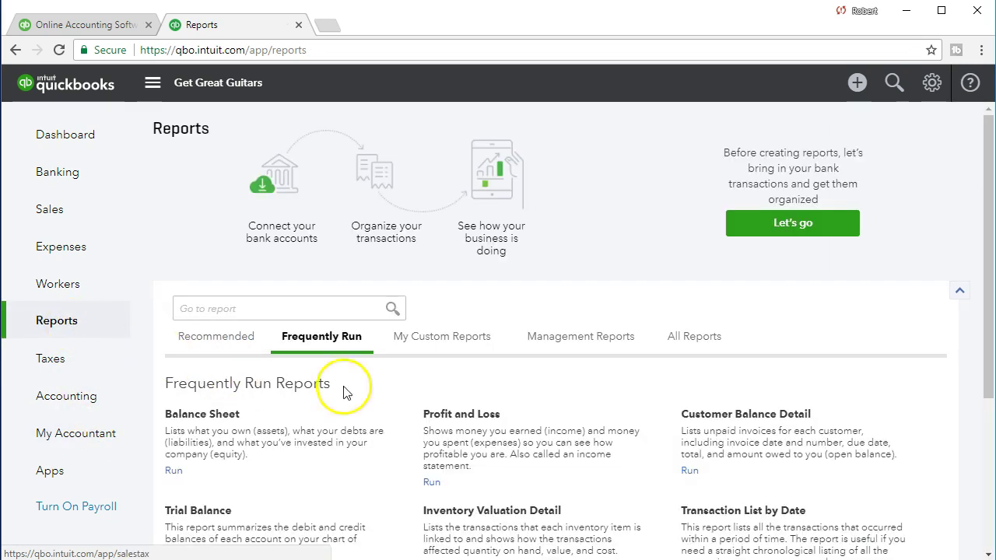
pyautogui.click(695, 416)
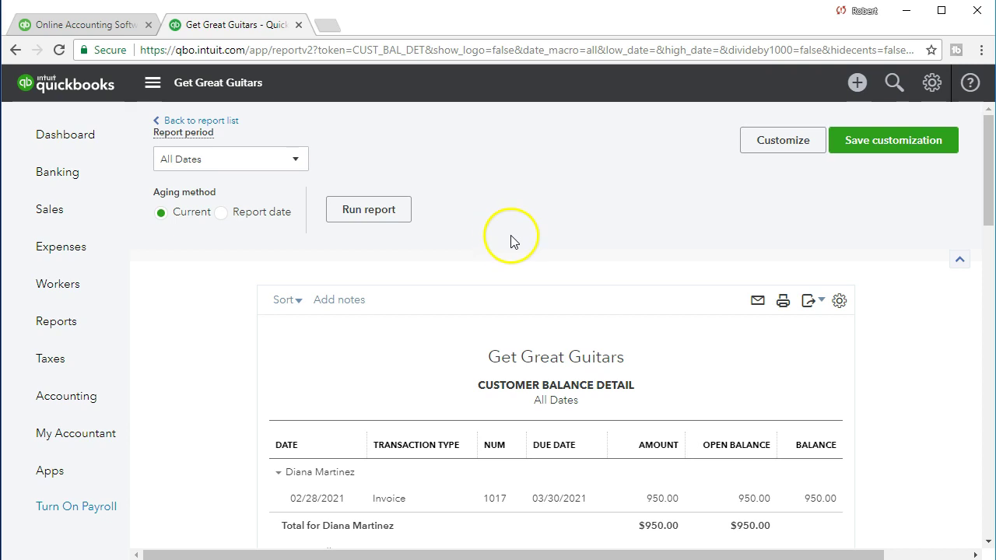
pyautogui.scroll(-6, 512, 242)
pyautogui.scroll(-9, 511, 242)
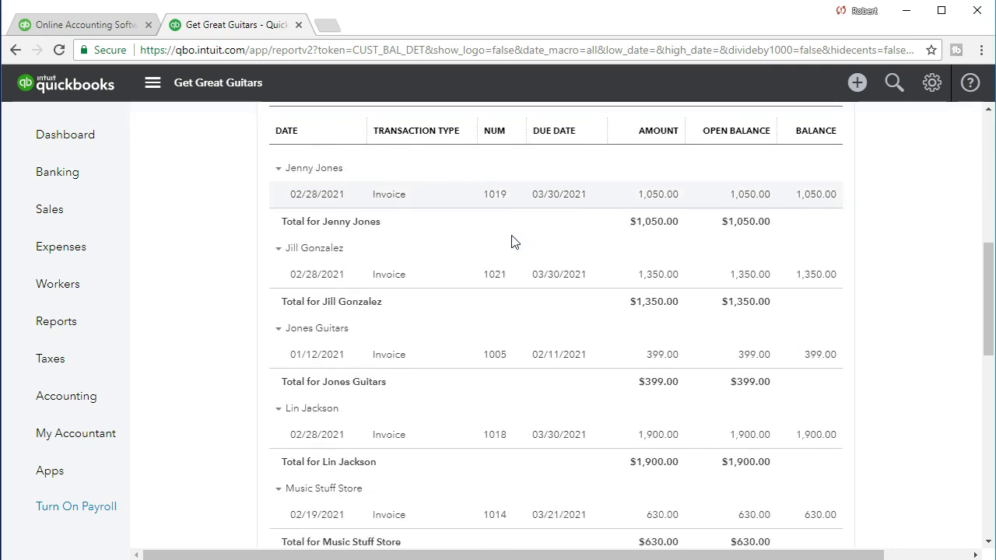
pyautogui.scroll(-1, 513, 246)
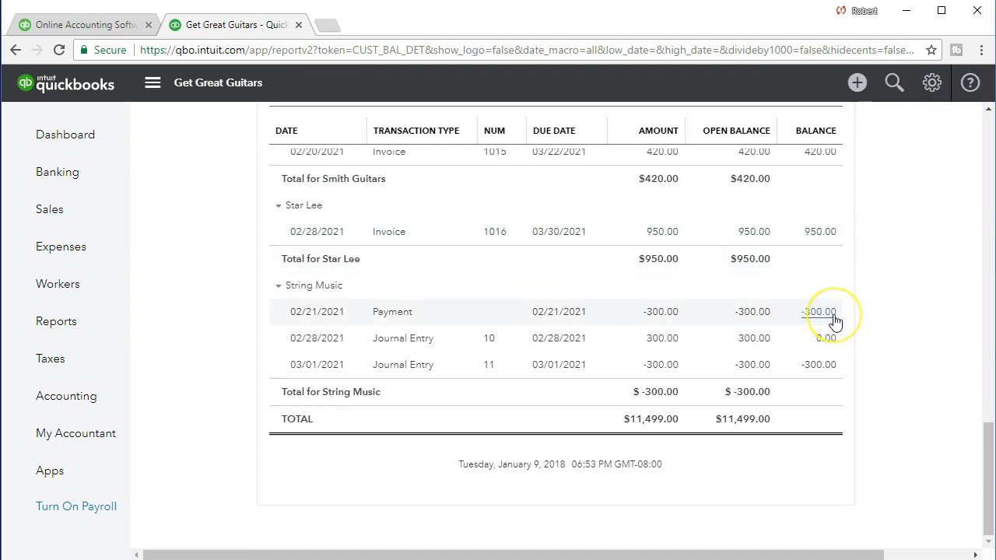
# - Compare the amounts and balances of String Music's 02/21/2021 payment and journal entries 10 and 11
pyautogui.click(775, 341)
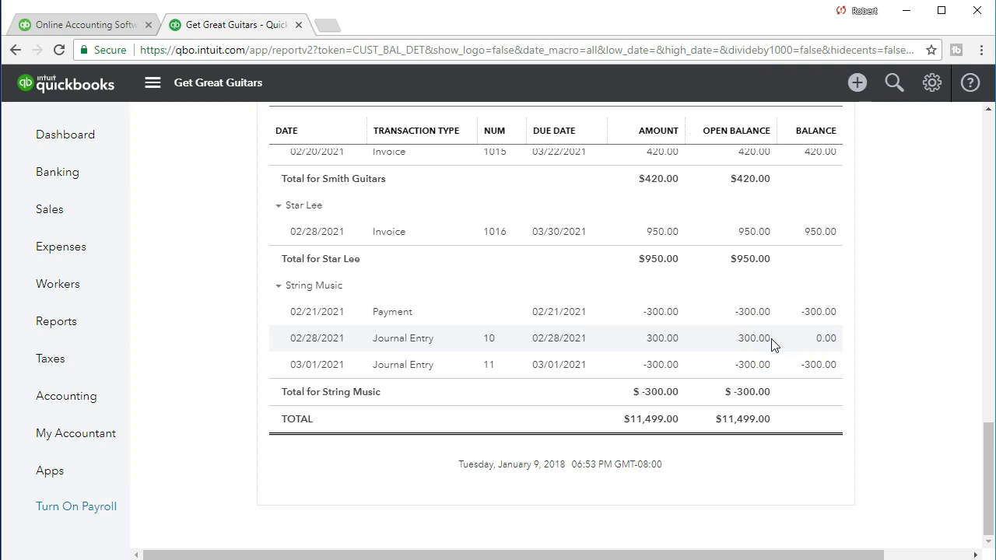
pyautogui.click(773, 347)
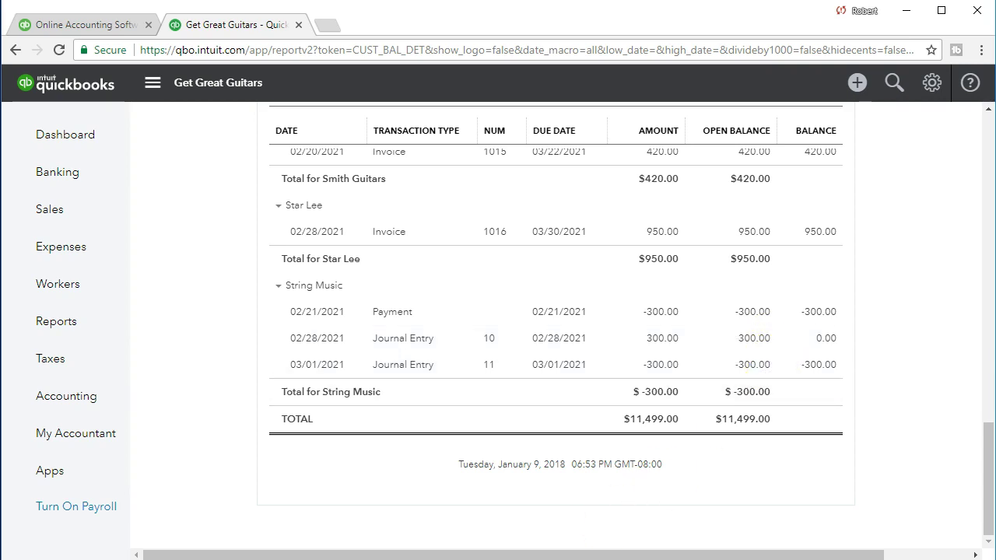
pyautogui.click(767, 334)
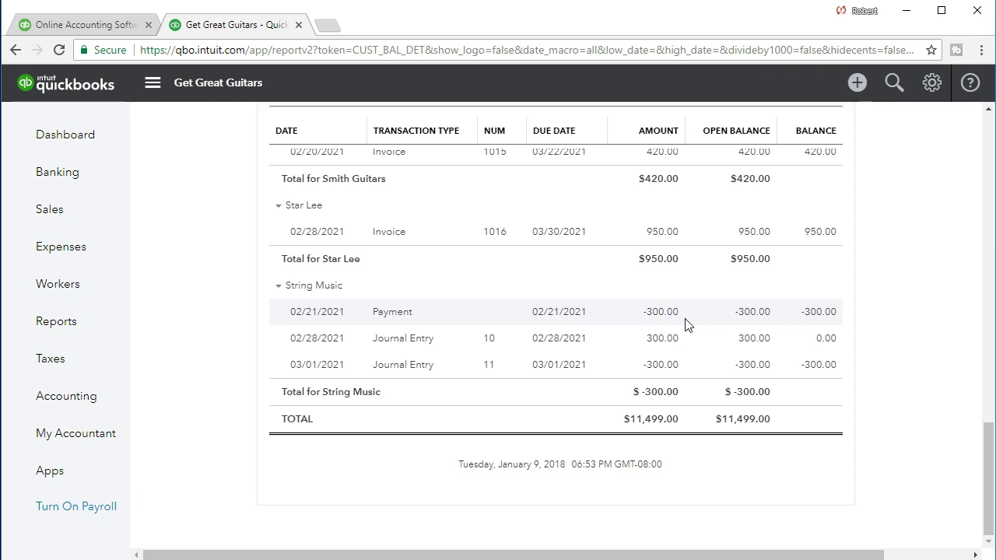
pyautogui.click(681, 343)
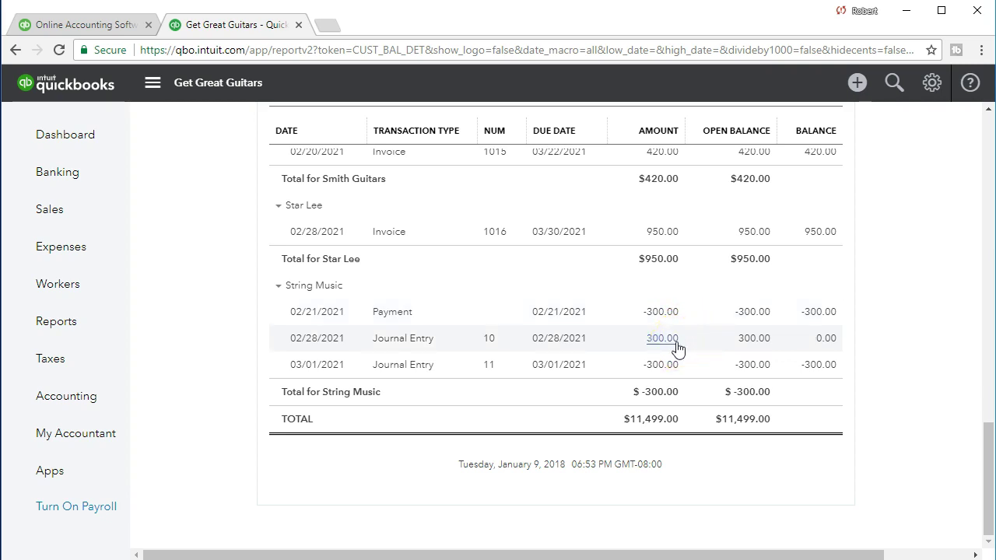
pyautogui.click(808, 372)
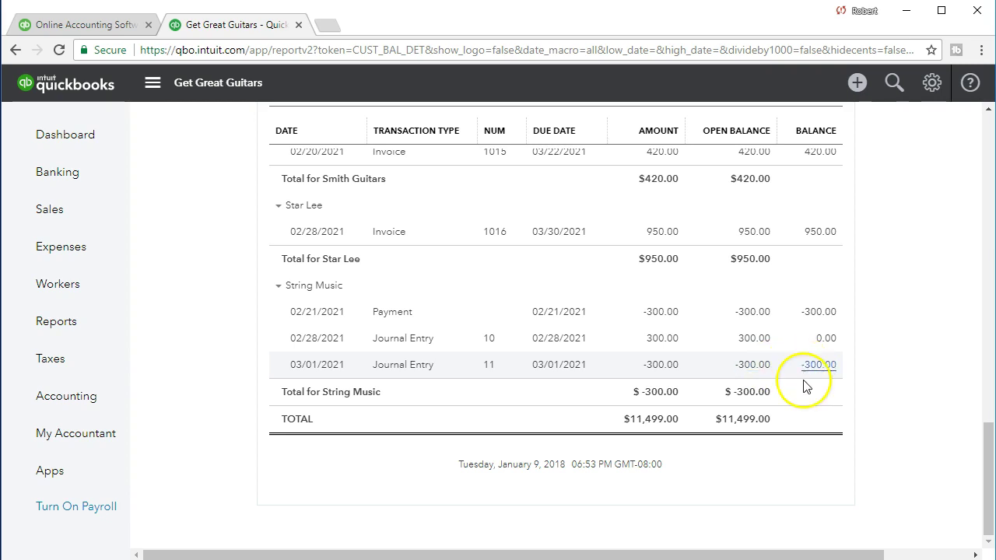
pyautogui.click(806, 383)
pyautogui.click(784, 375)
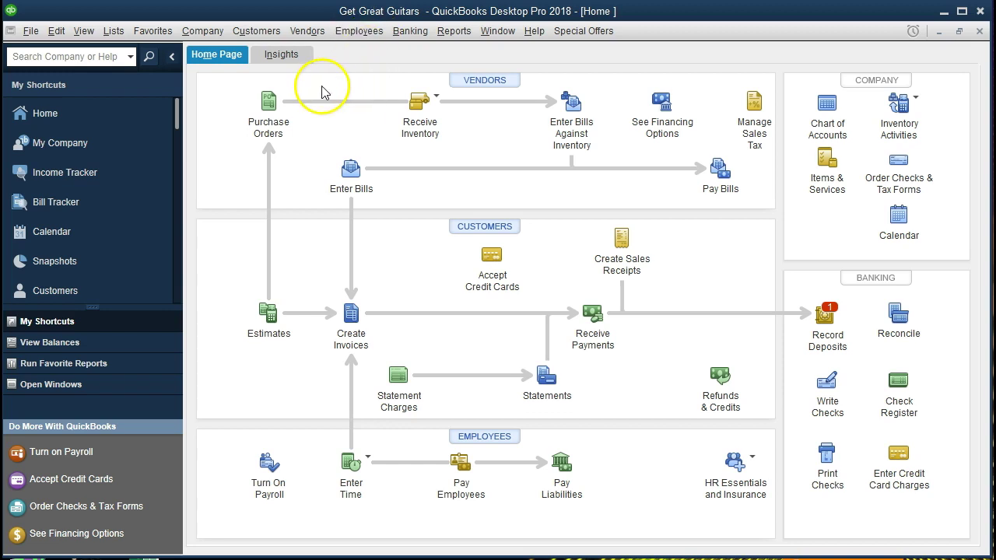
# - Switch to QuickBooks Desktop Pro 2018 and display the open window list and the Home Page
pyautogui.click(31, 32)
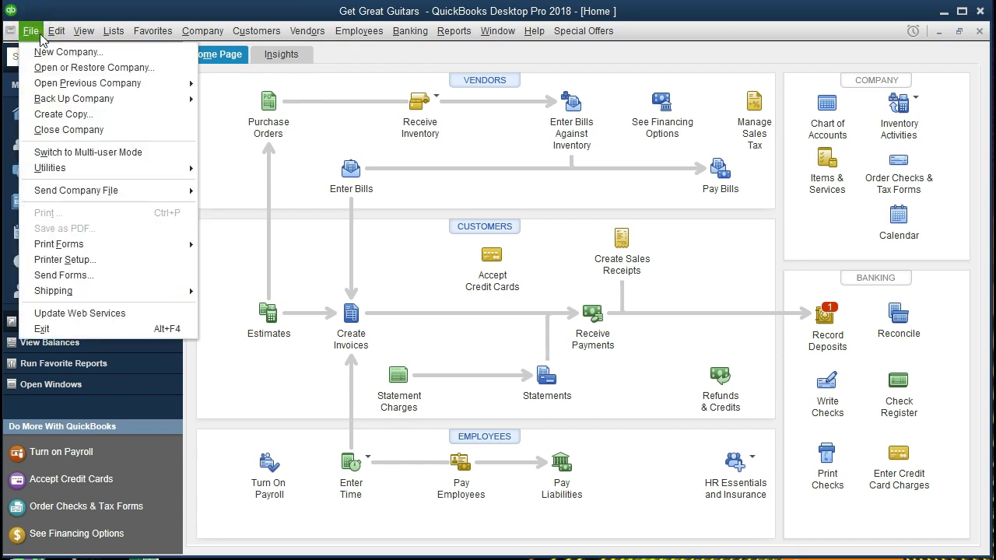
pyautogui.click(81, 32)
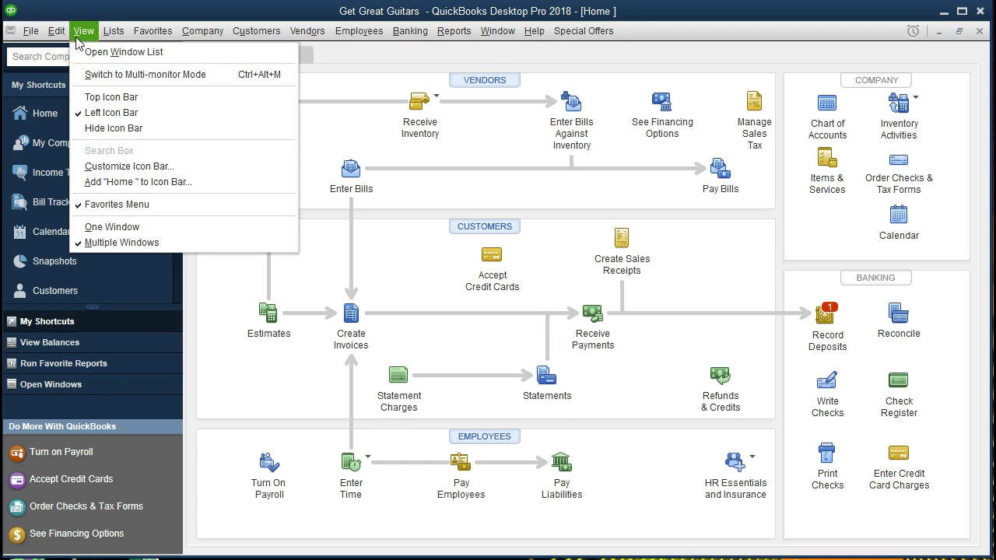
pyautogui.click(100, 53)
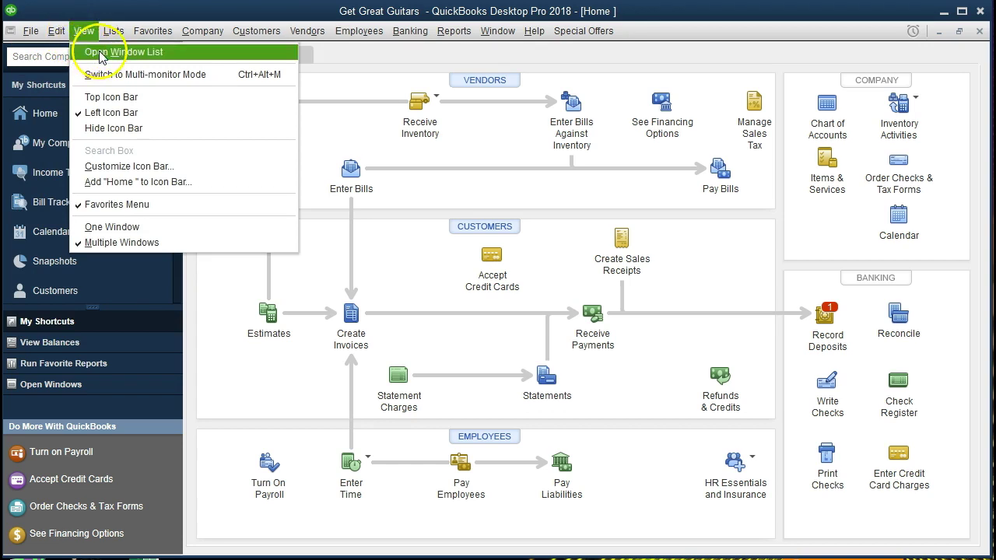
pyautogui.click(175, 60)
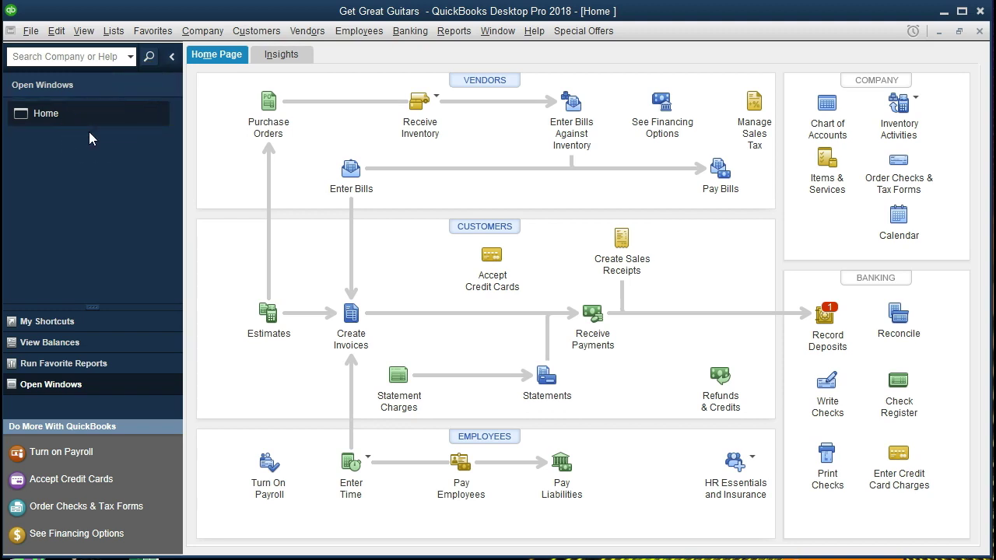
pyautogui.click(204, 37)
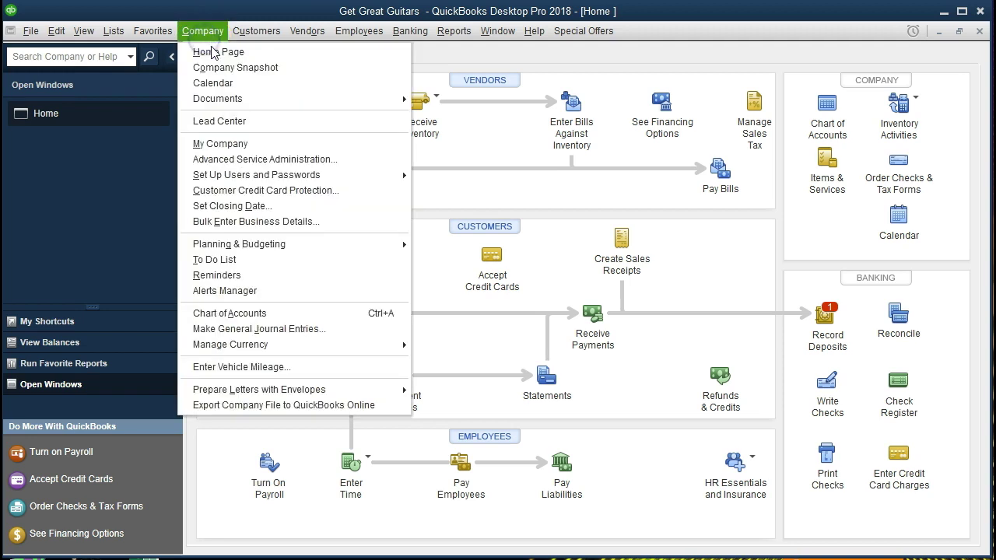
pyautogui.click(259, 50)
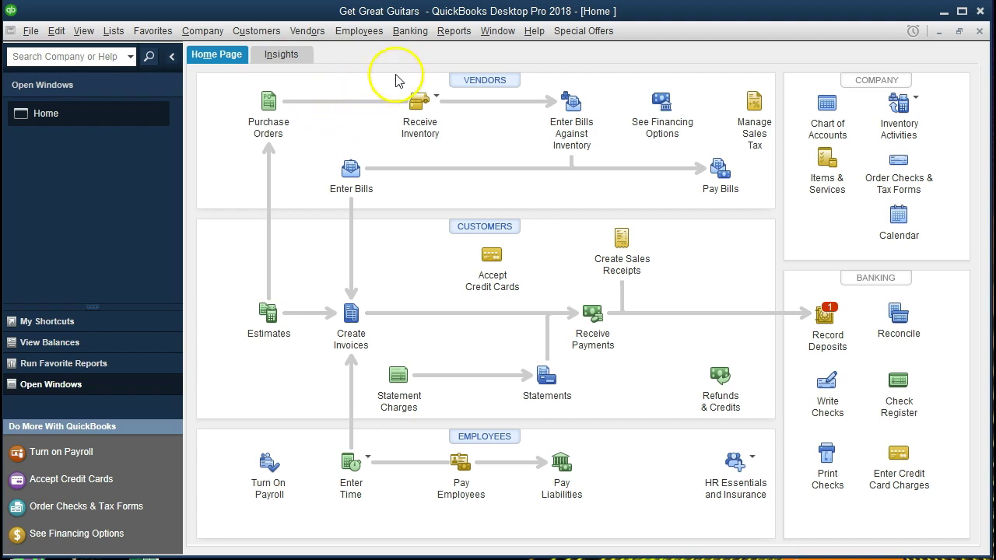
# - Open the standard Balance Sheet report from the company and financial reports
pyautogui.click(453, 31)
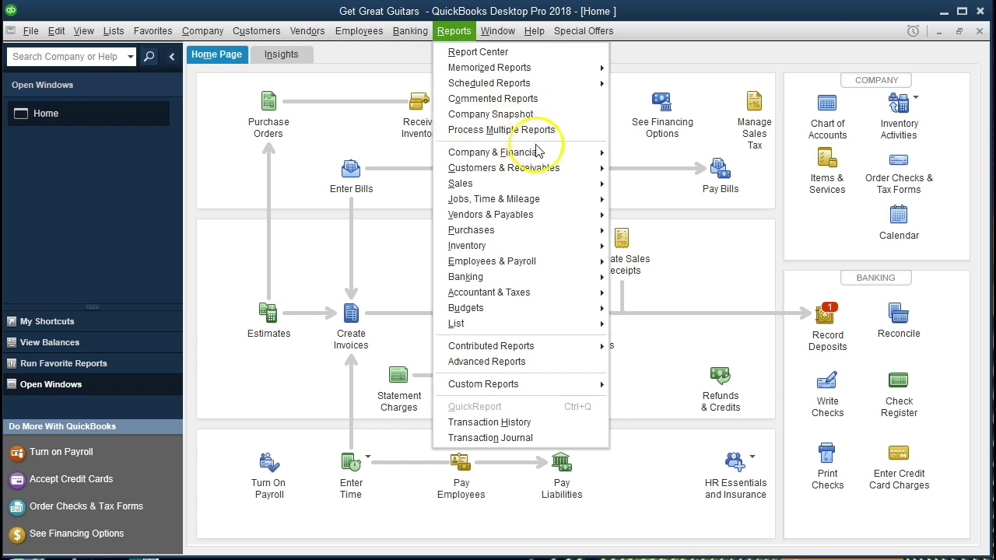
pyautogui.moveTo(589, 153)
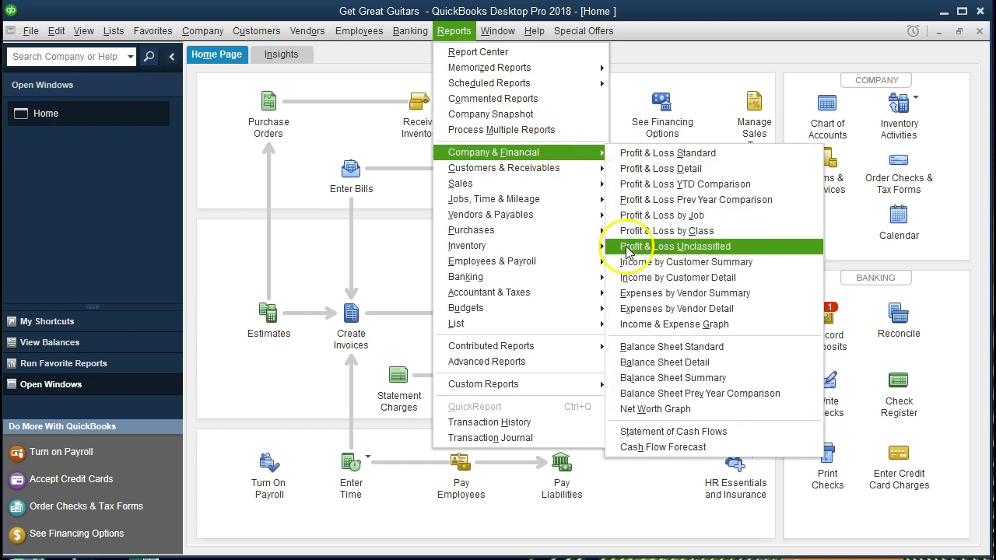
pyautogui.click(617, 347)
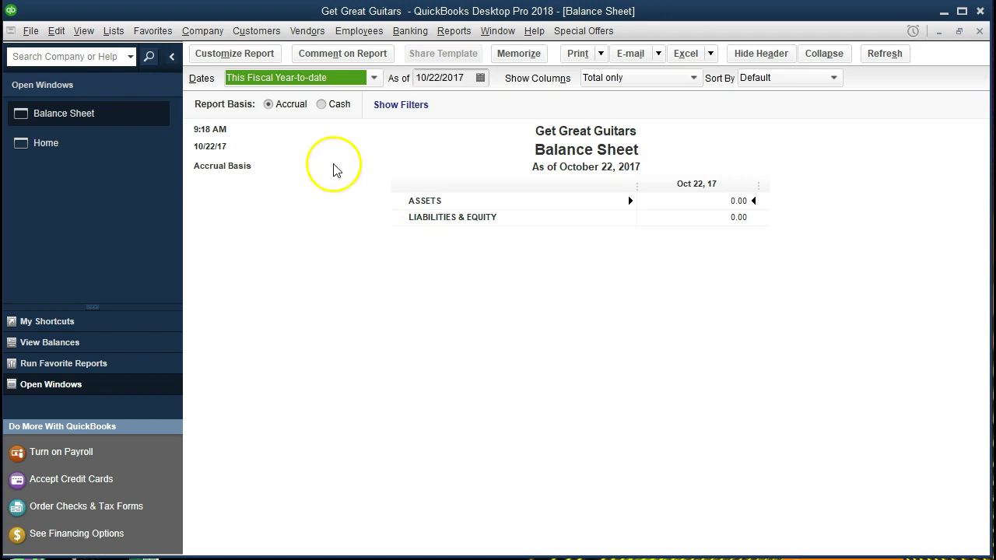
# - Customize the Balance Sheet's date range to run from 01/01/2021 to 02/28/2021
pyautogui.click(234, 53)
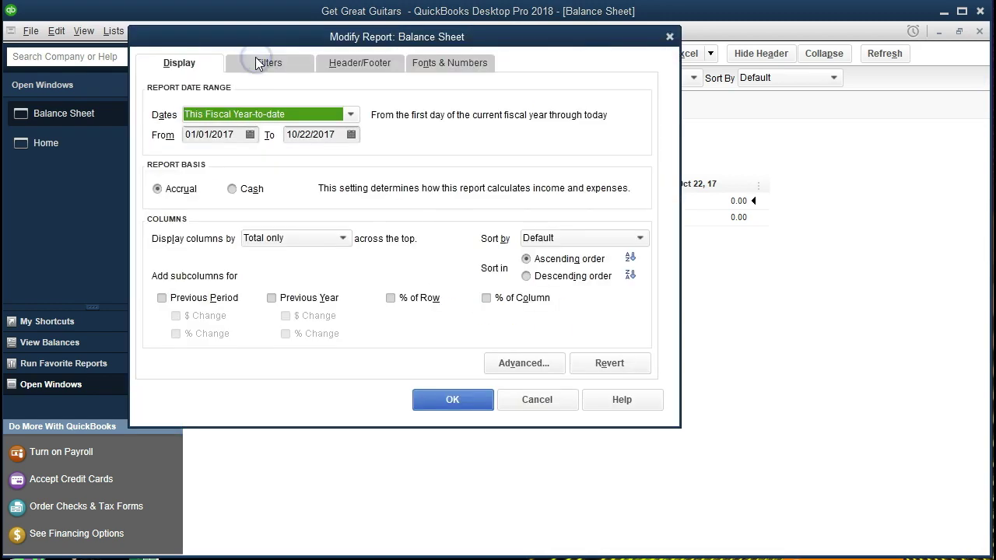
pyautogui.press('Tab')
pyautogui.write('0101')
pyautogui.press('Tab')
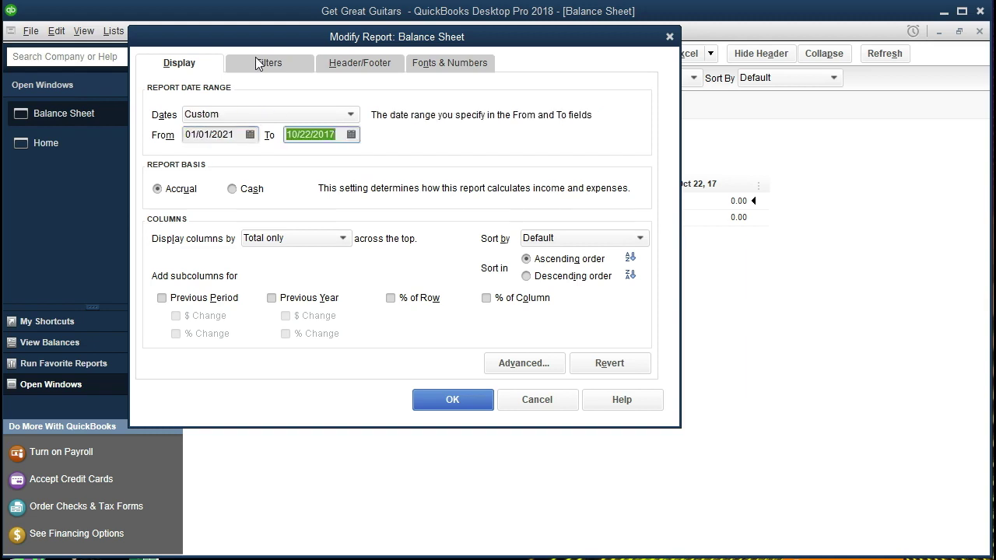
pyautogui.write('02/28/2021')
pyautogui.press('Tab')
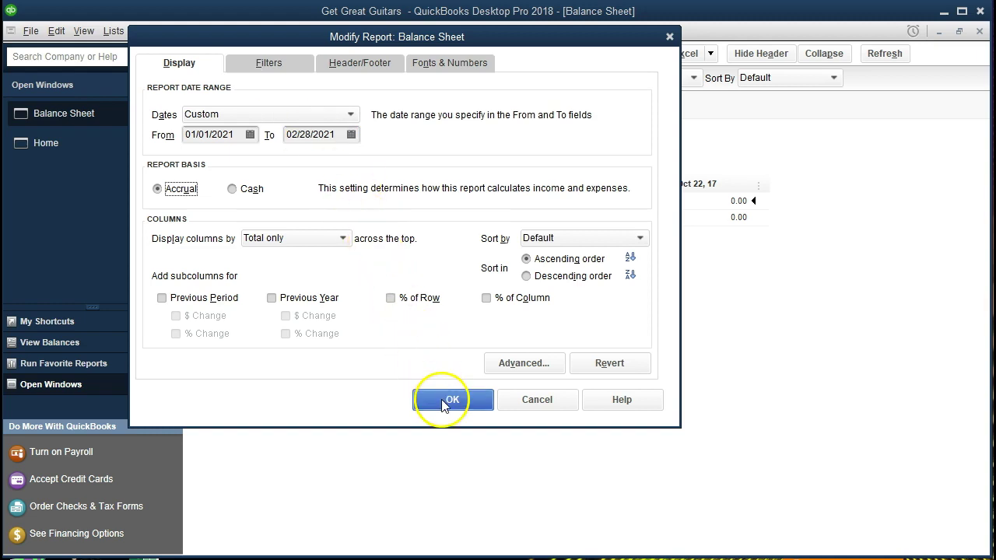
pyautogui.click(465, 400)
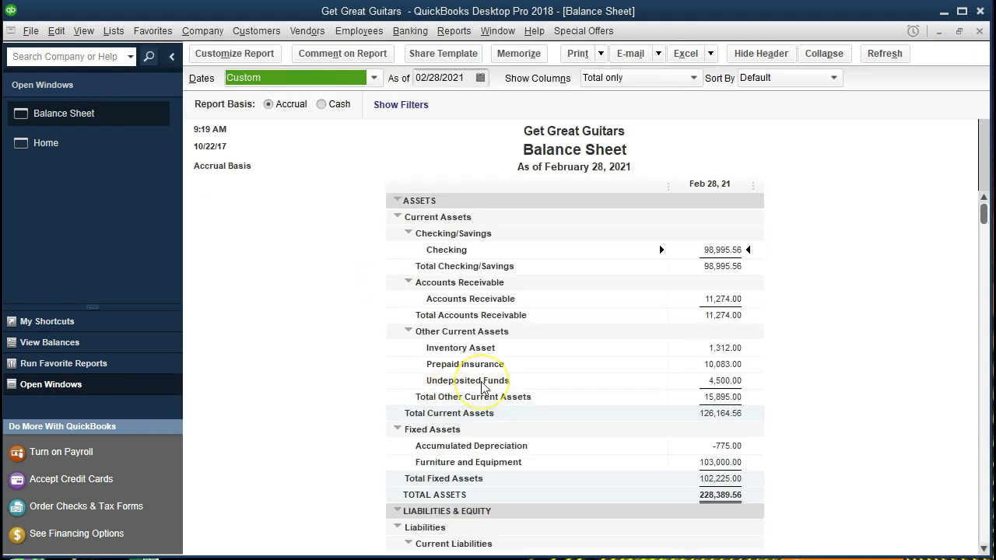
# - Find the Unearned Revenue balance among the Balance Sheet's Other Current Liabilities
pyautogui.scroll(-3, 482, 387)
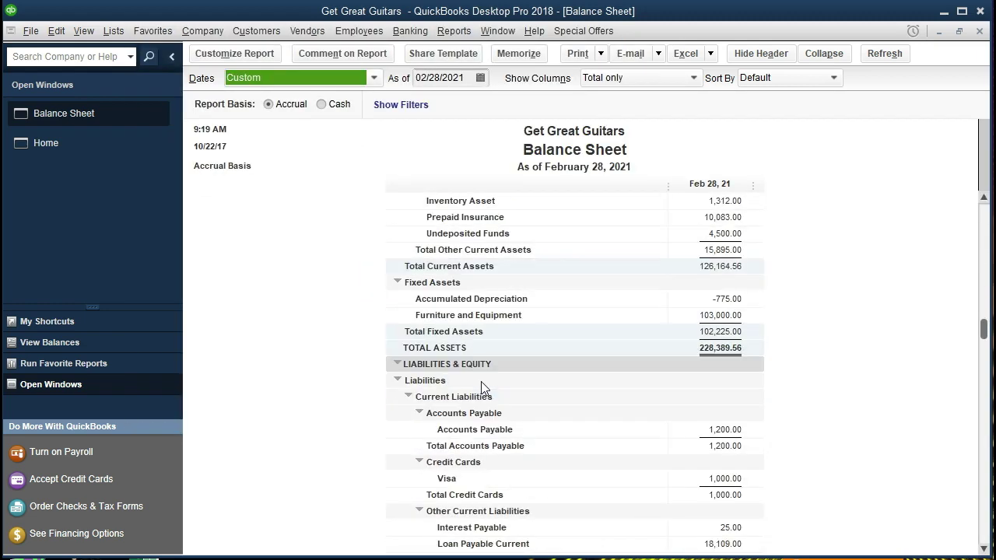
pyautogui.scroll(-4, 483, 387)
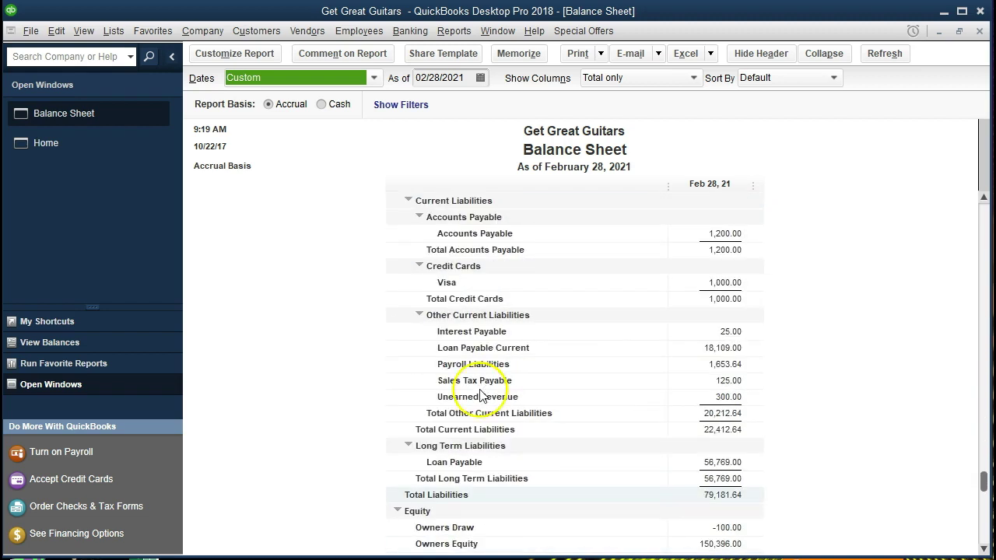
pyautogui.scroll(-1, 482, 387)
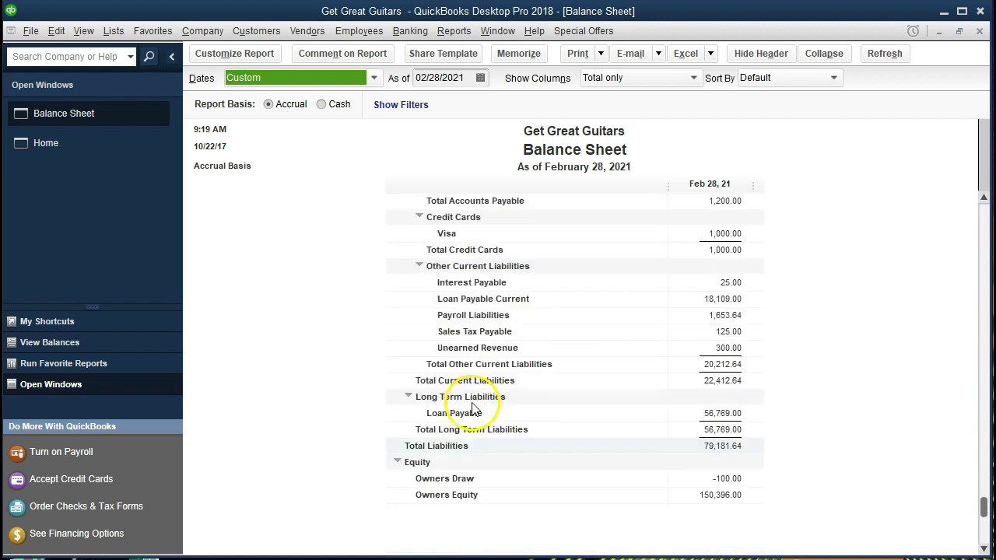
pyautogui.click(701, 347)
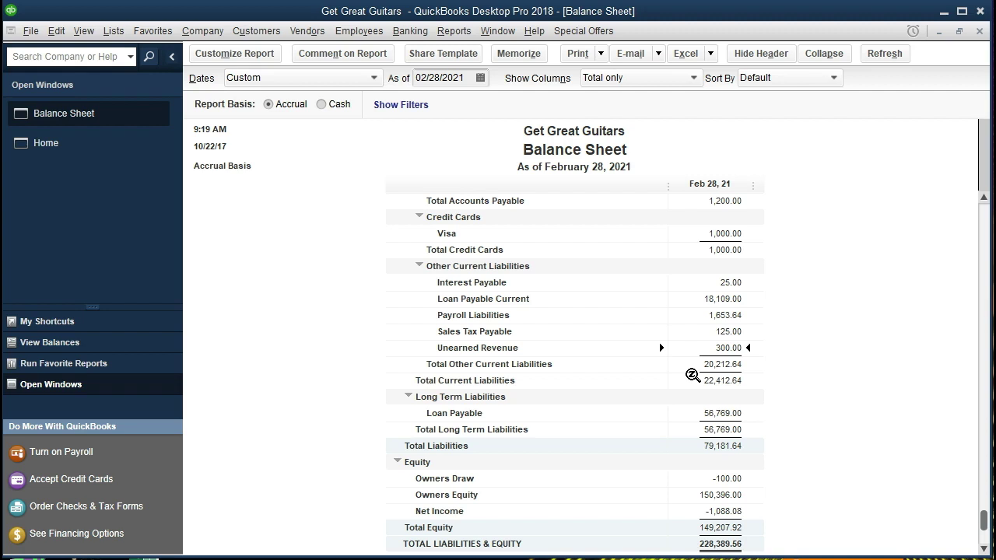
# - Open the transaction detail behind Accounts Receivable and find the String Music payment and journal entry
pyautogui.scroll(8, 693, 376)
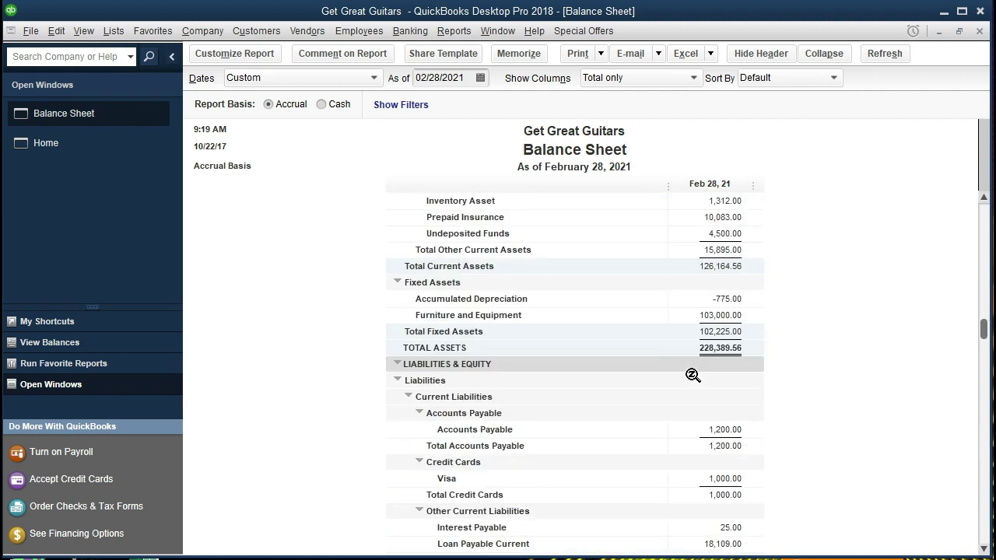
pyautogui.click(693, 299)
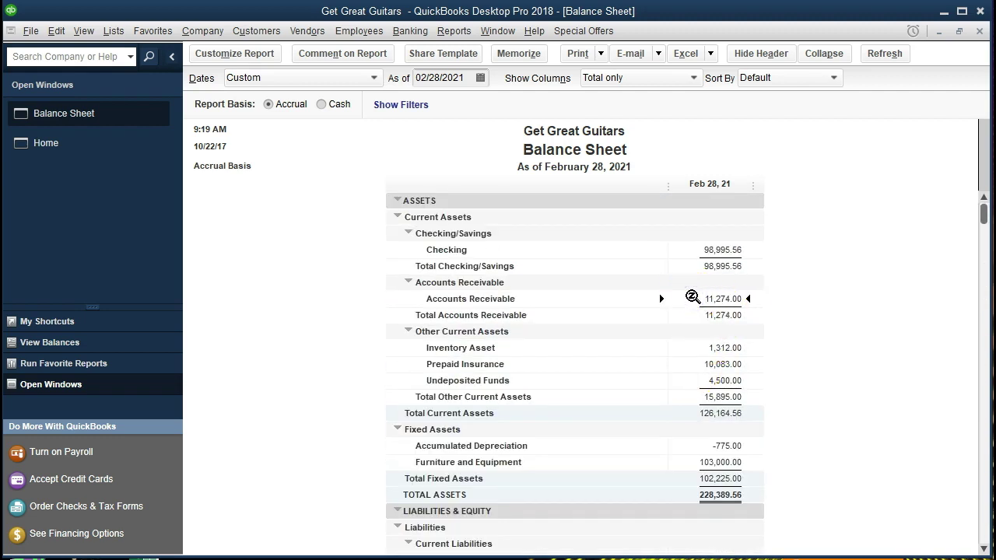
pyautogui.doubleClick(692, 298)
pyautogui.scroll(-3, 693, 297)
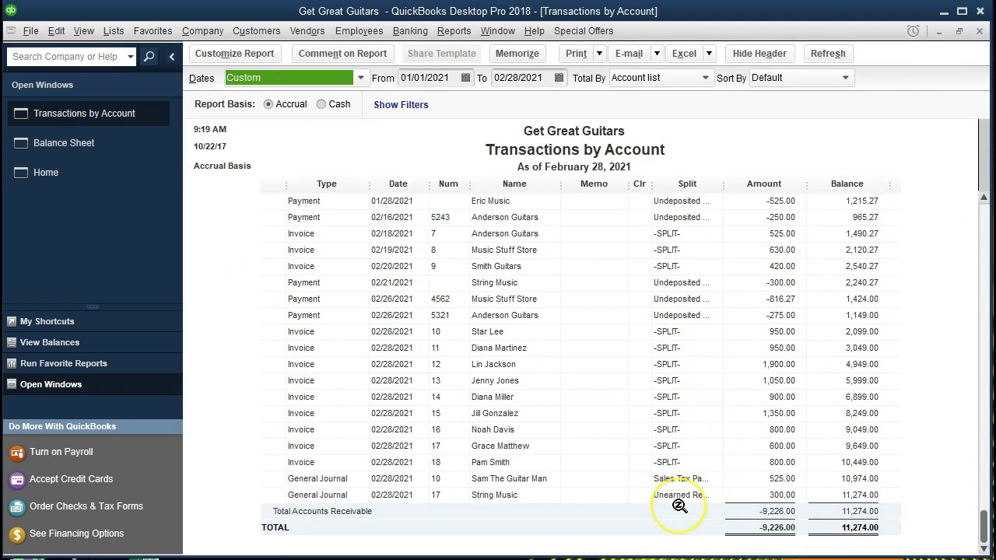
# - Open String Music's journal entry 17 in the Unearned Revenue register, then return to the Balance Sheet
pyautogui.doubleClick(745, 495)
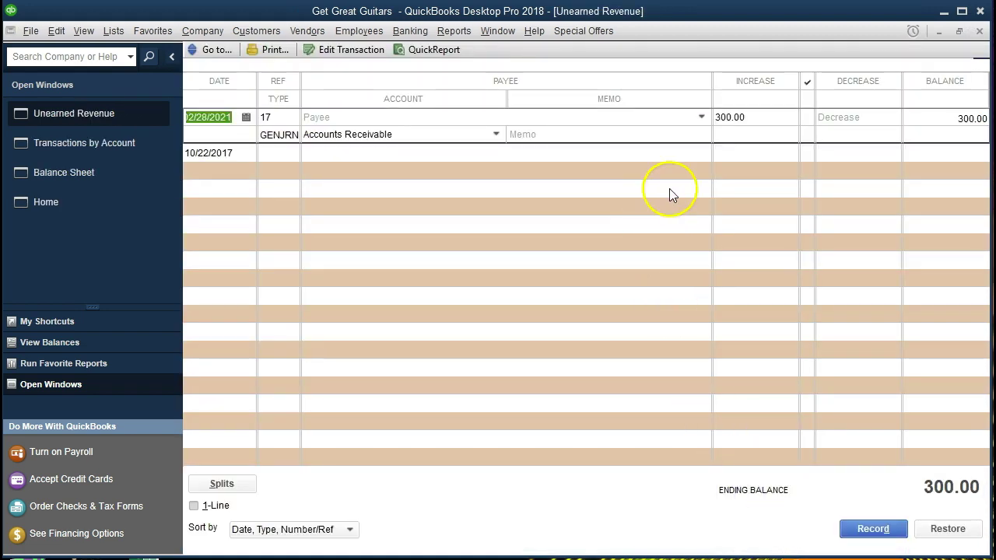
pyautogui.click(980, 31)
pyautogui.click(980, 31)
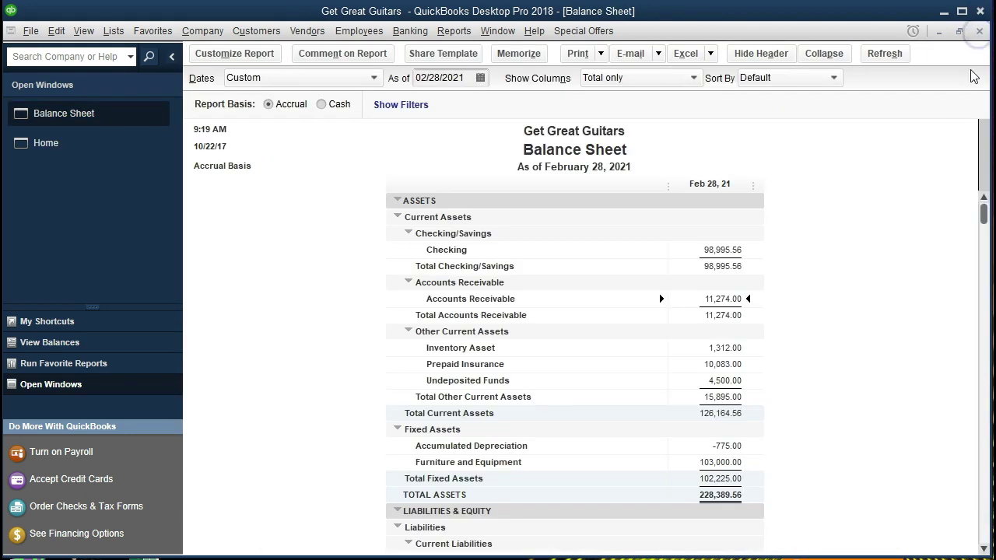
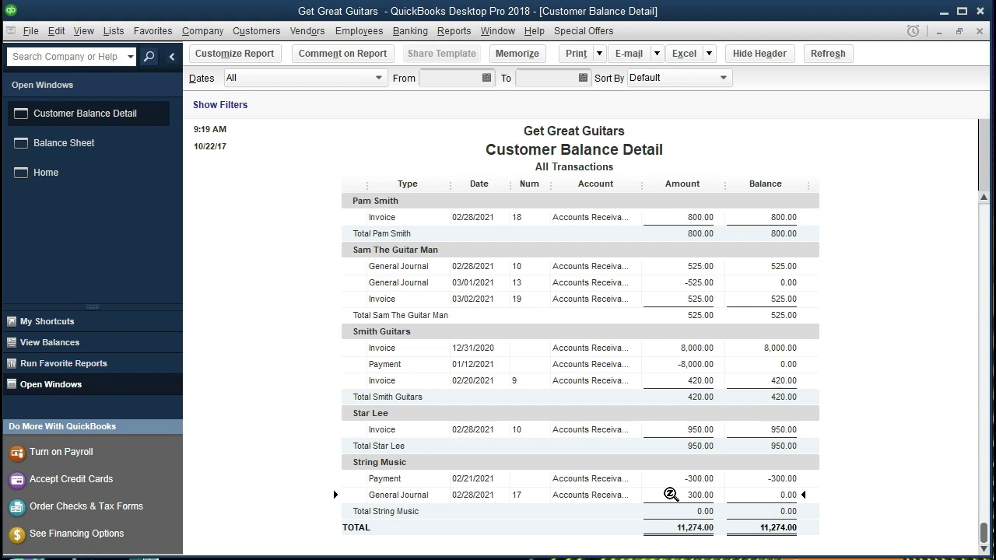
# - Compare String Music's 02/21/2021 payment with journal entry 17 in the Customer Balance Detail report
pyautogui.click(670, 480)
pyautogui.click(455, 489)
pyautogui.click(665, 501)
pyautogui.click(670, 510)
pyautogui.click(670, 494)
pyautogui.click(672, 481)
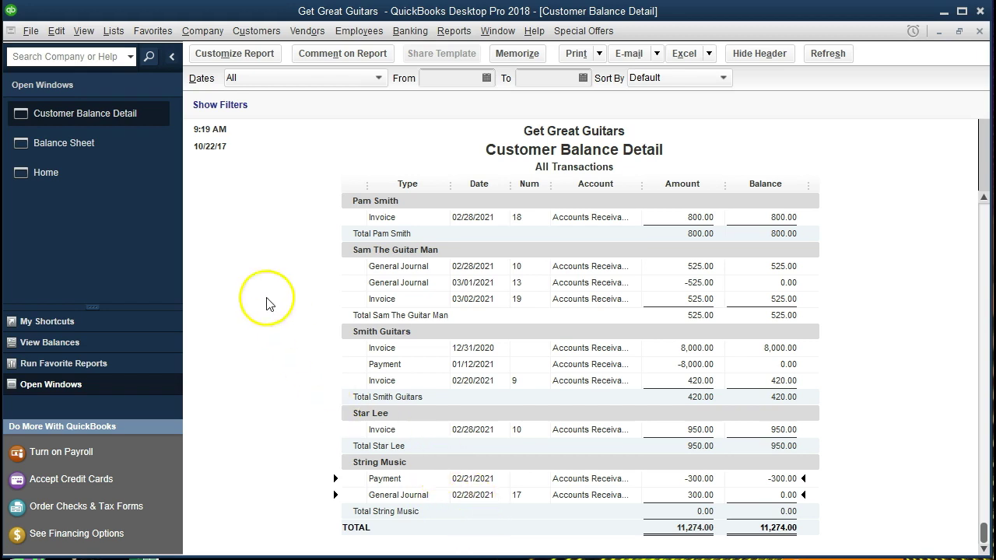
# - Return to the Balance Sheet and review the Unearned Revenue line under Other Current Liabilities
pyautogui.click(109, 142)
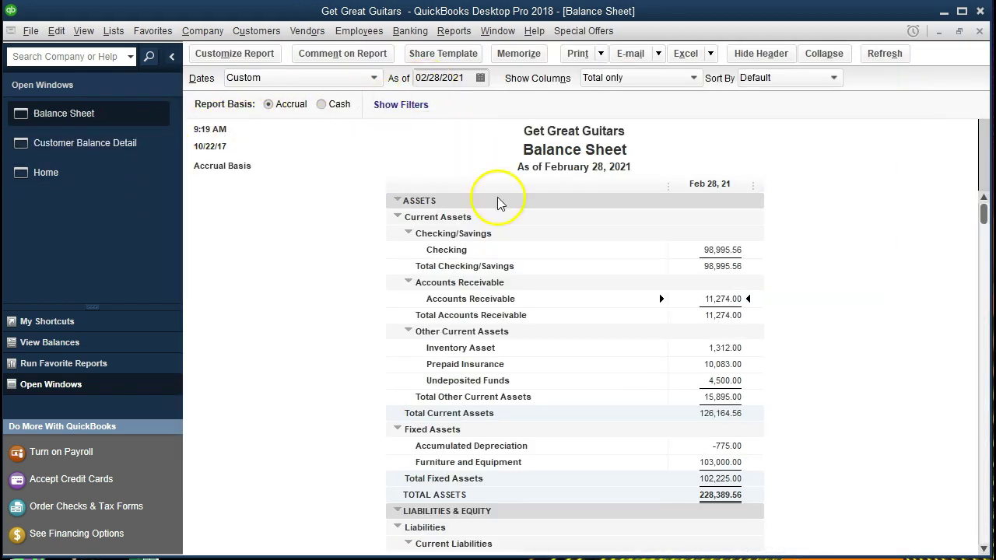
pyautogui.scroll(-5, 545, 260)
pyautogui.scroll(-1, 549, 330)
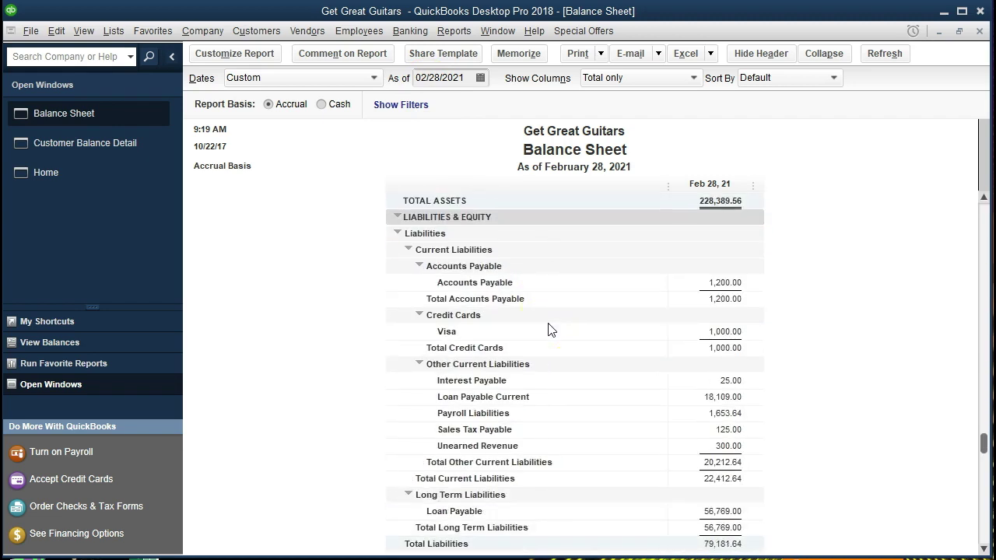
pyautogui.click(642, 452)
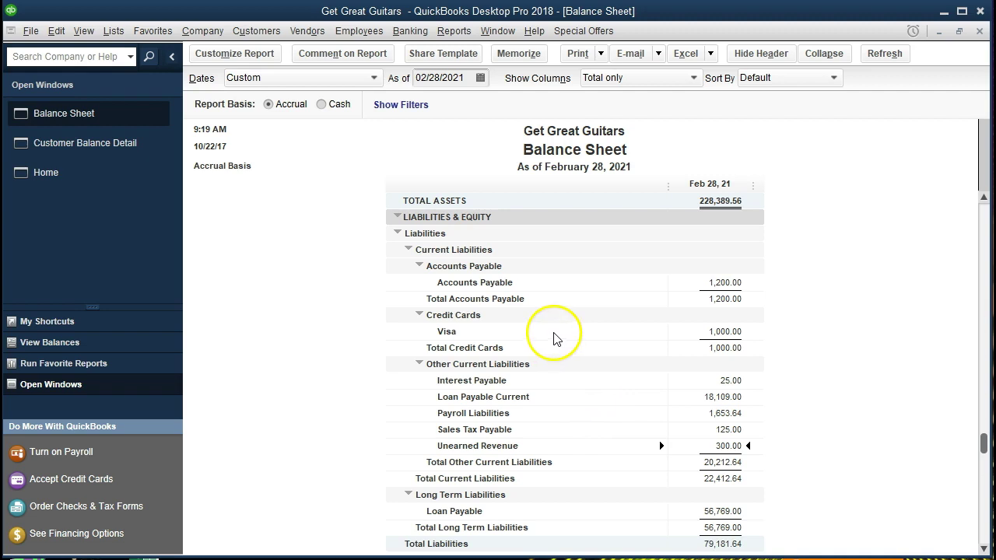
# - Open the account register for Unearned Revenue
pyautogui.click(206, 30)
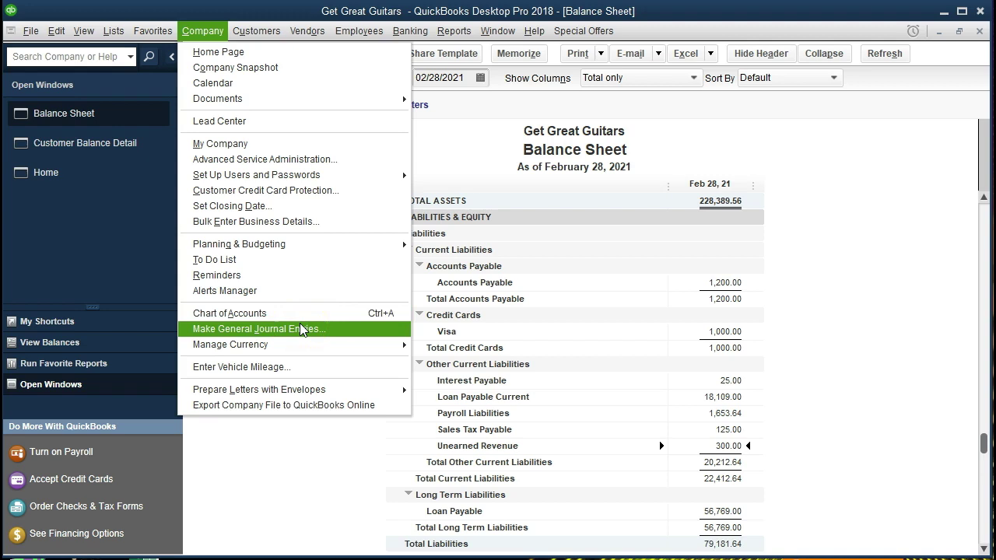
pyautogui.click(293, 477)
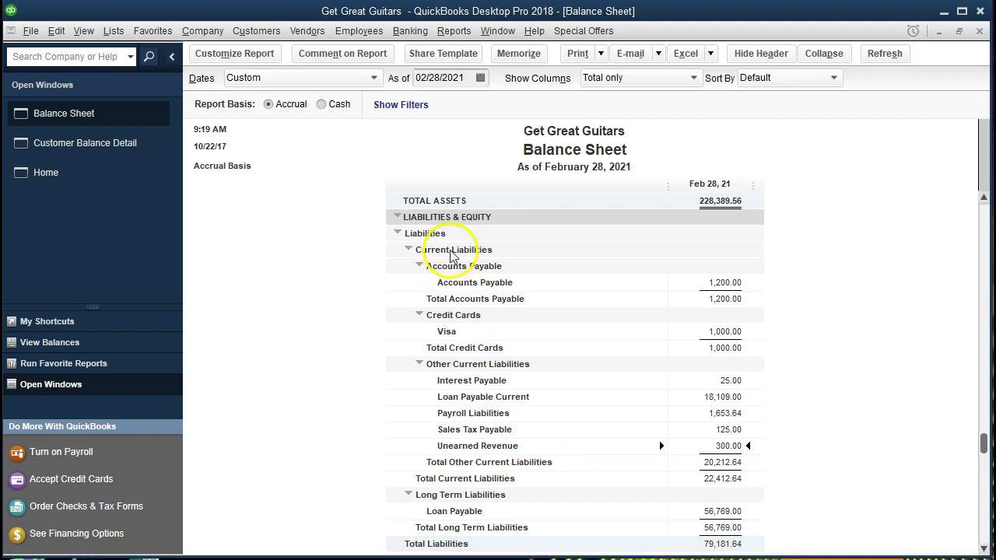
pyautogui.click(410, 31)
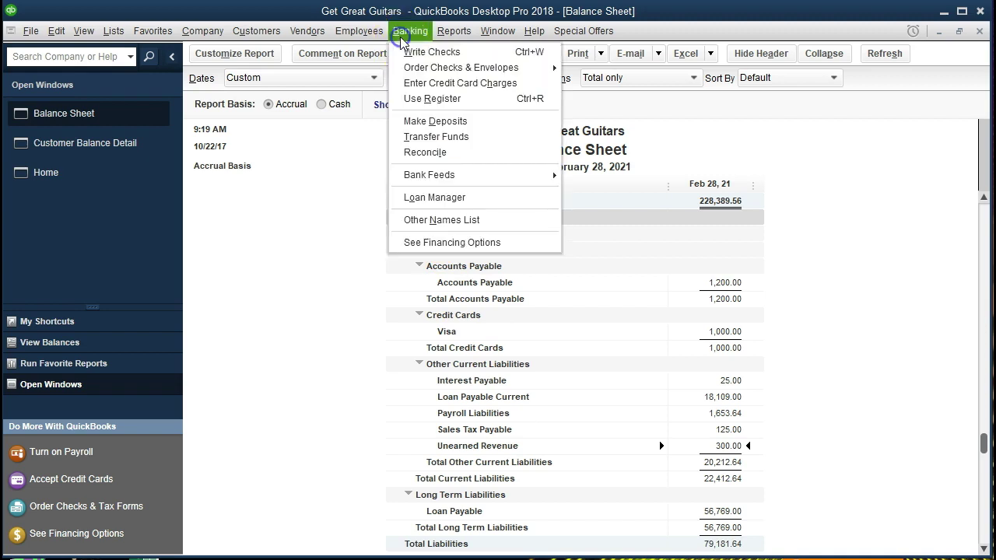
pyautogui.click(474, 101)
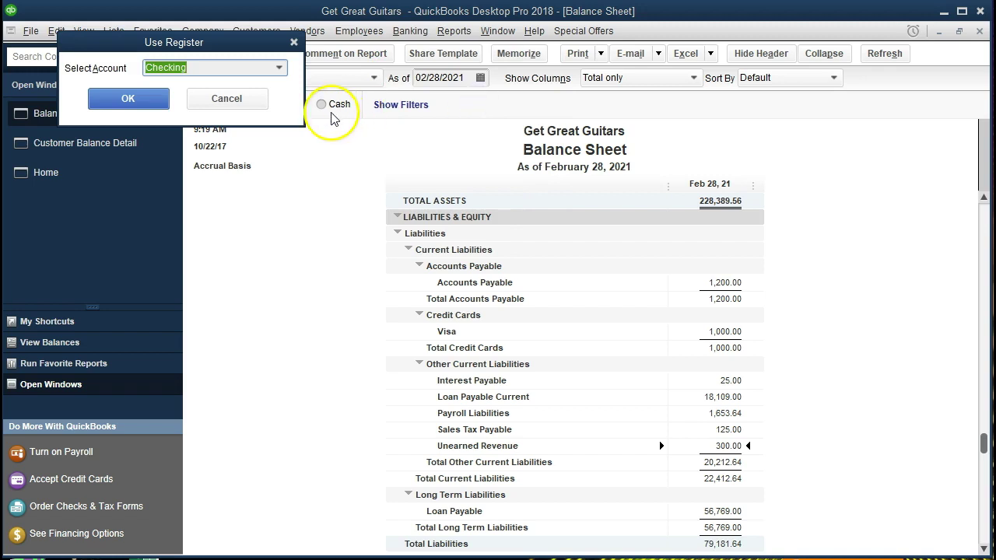
pyautogui.click(278, 67)
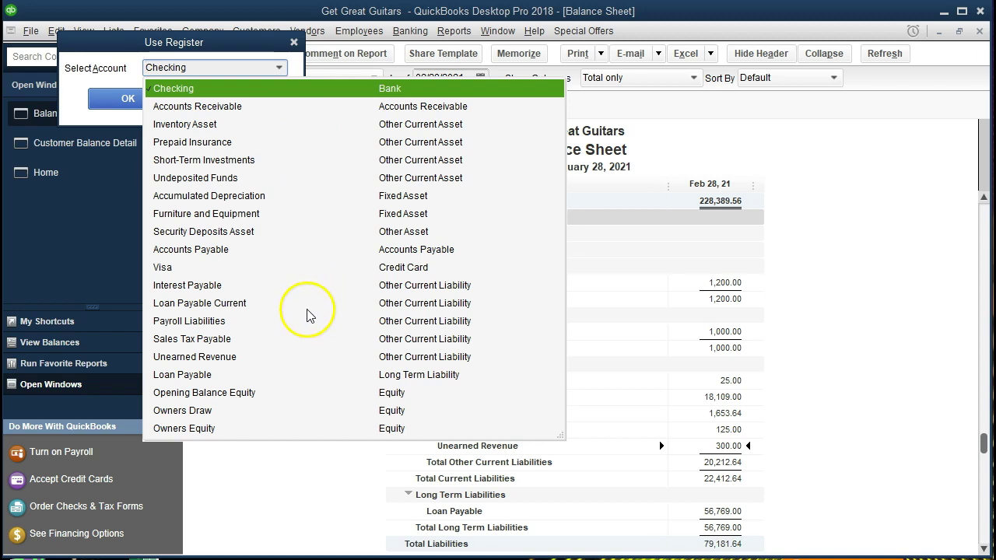
pyautogui.click(246, 359)
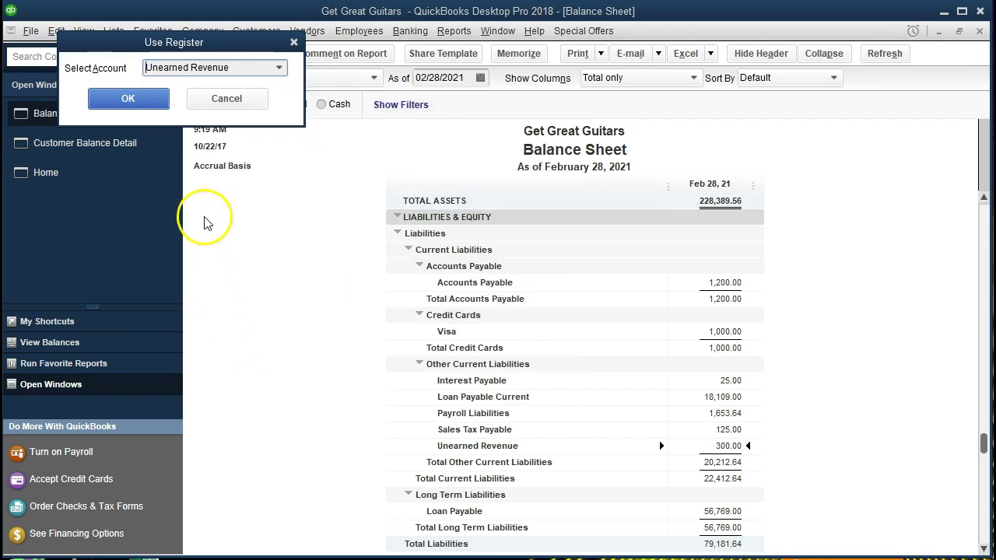
pyautogui.click(144, 105)
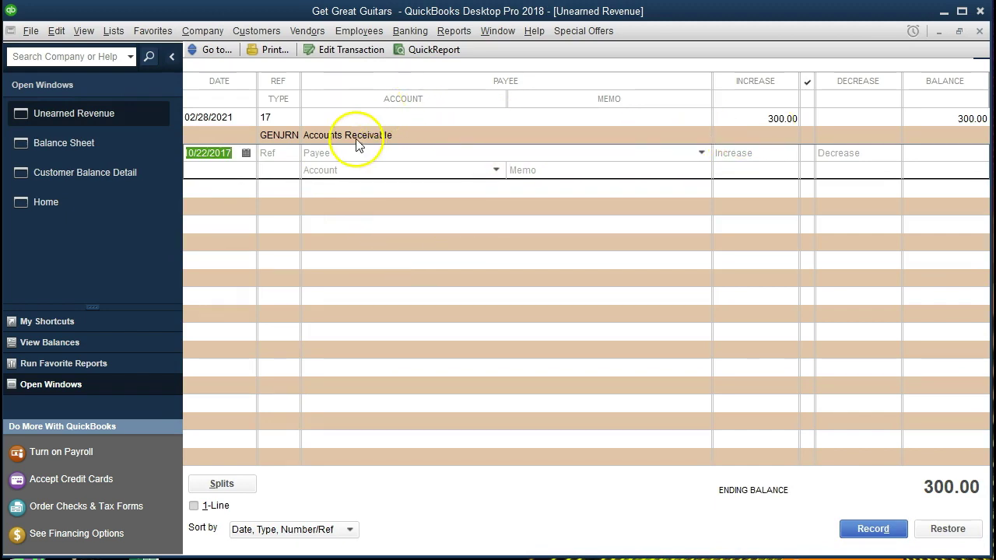
# - Start a new Unearned Revenue register entry dated 03/01/2021 with a decrease of 300
pyautogui.write('03/01/2021')
pyautogui.press('Tab')
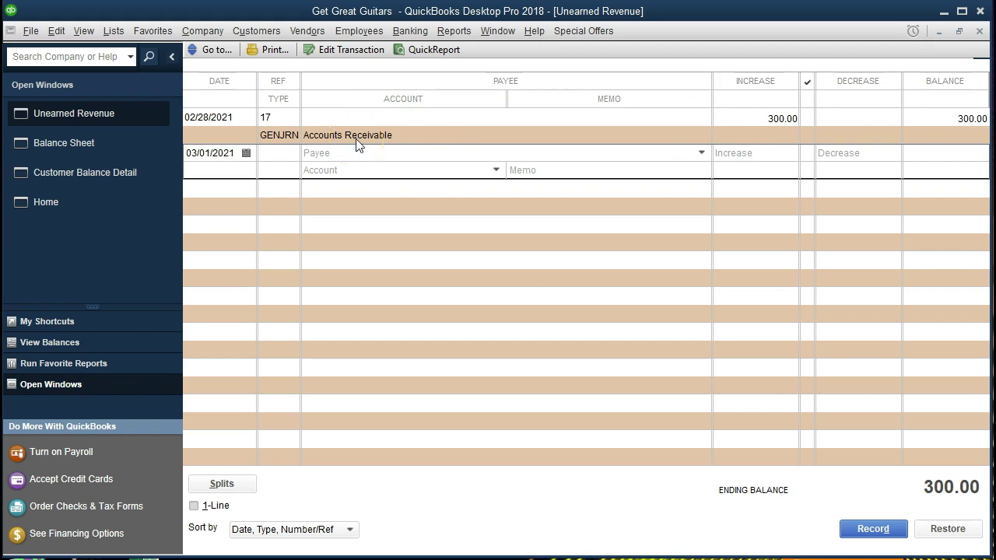
pyautogui.press('Tab')
pyautogui.press('Tab')
pyautogui.press('Tab')
pyautogui.press('Tab')
pyautogui.click(831, 150)
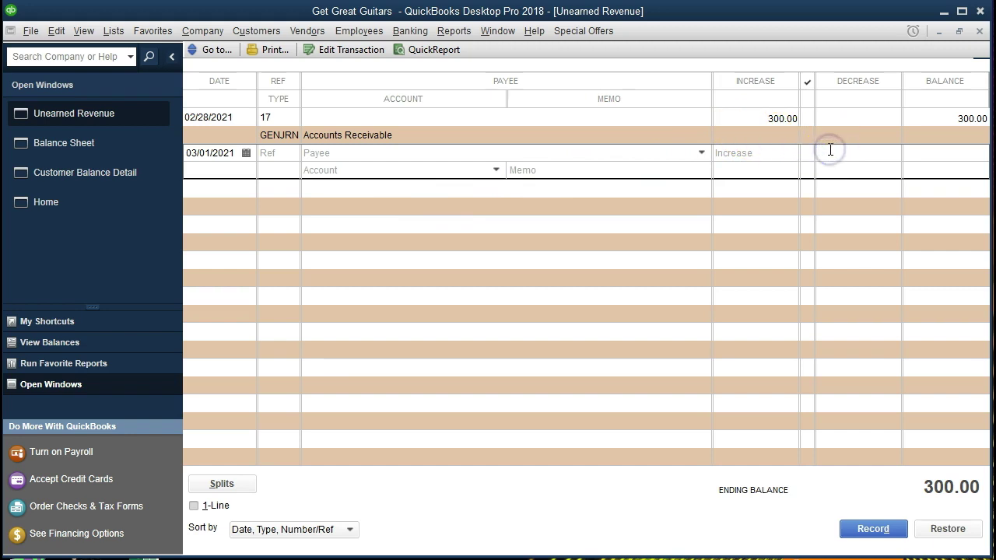
pyautogui.write('300')
pyautogui.press('Tab')
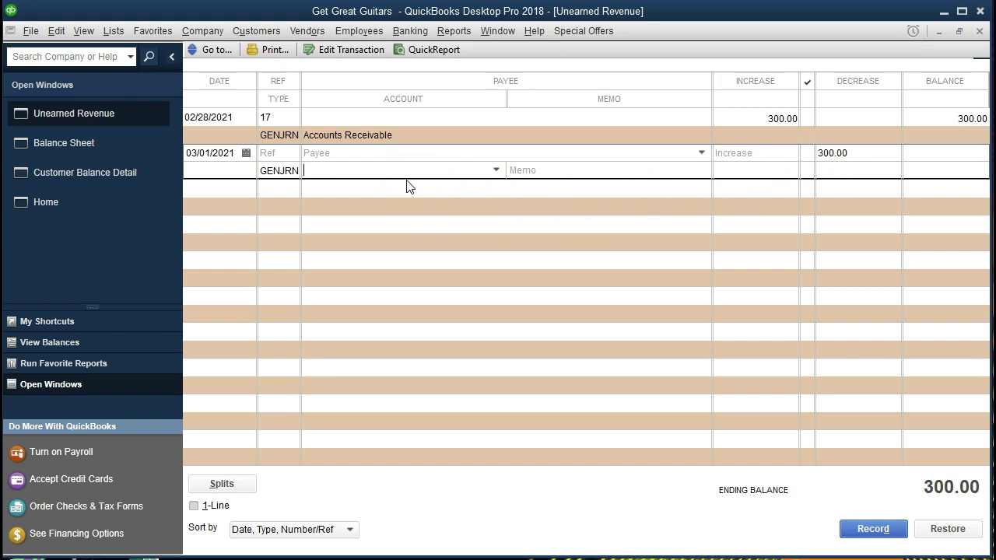
# - Assign Accounts Receivable as the offsetting account of the 03/01/2021 register entry
pyautogui.write('Accounts Payable')
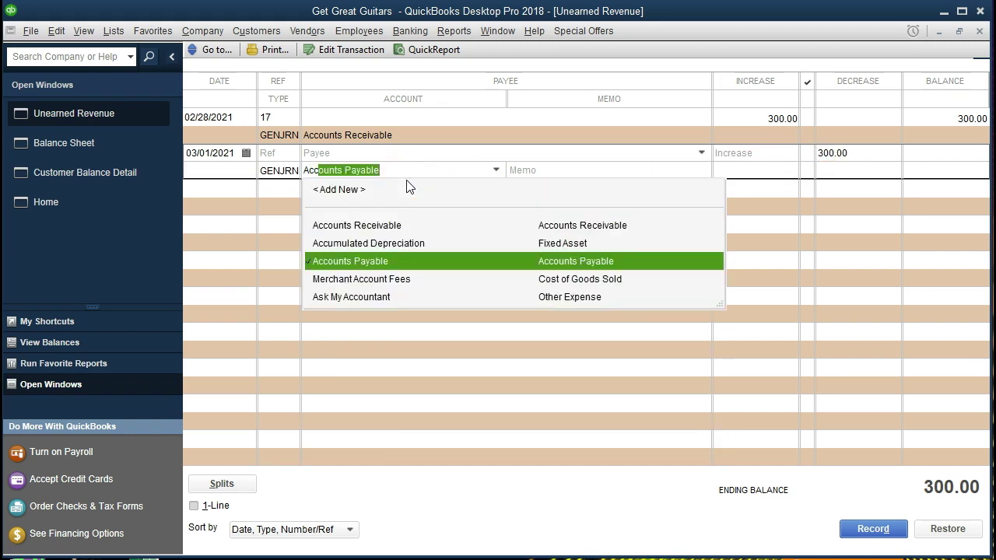
pyautogui.click(403, 204)
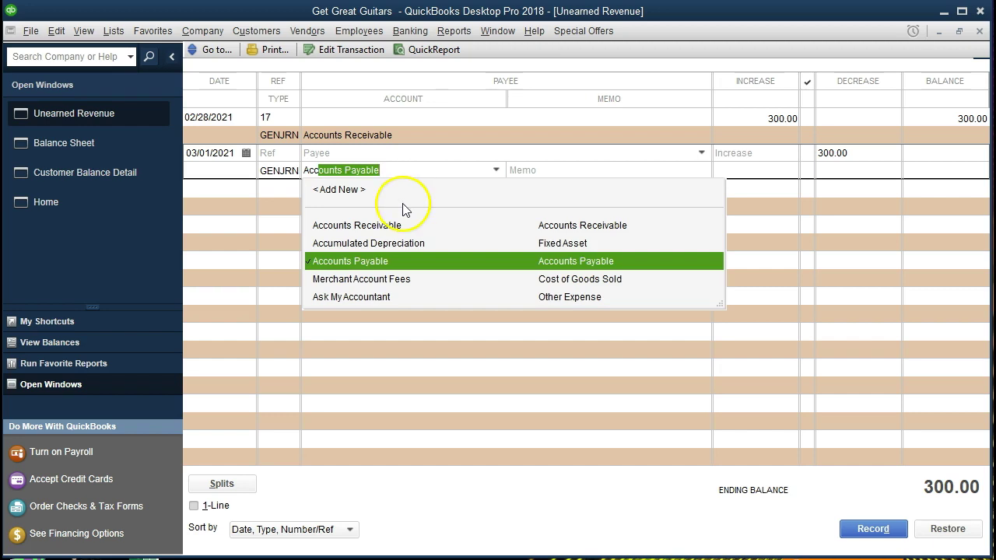
pyautogui.click(379, 225)
pyautogui.click(354, 204)
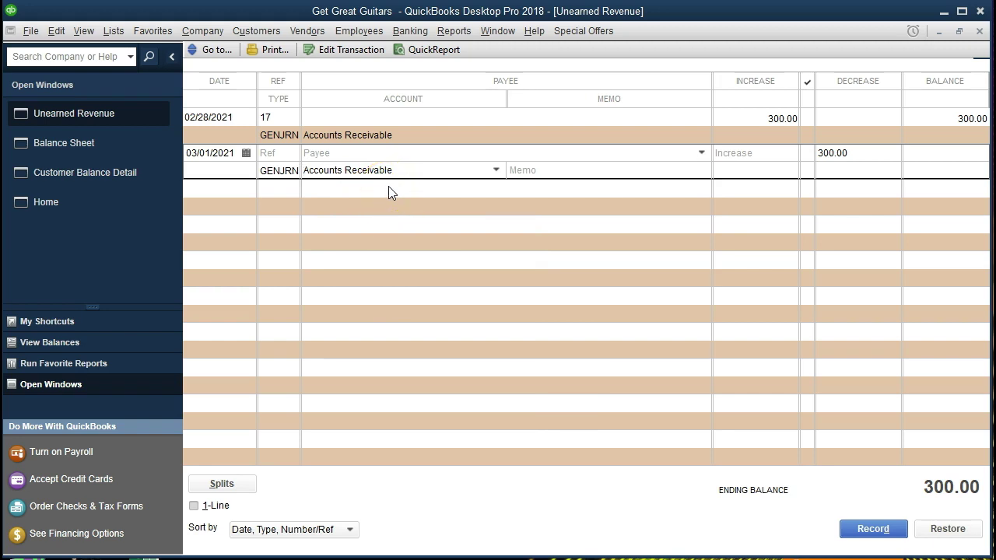
pyautogui.click(494, 177)
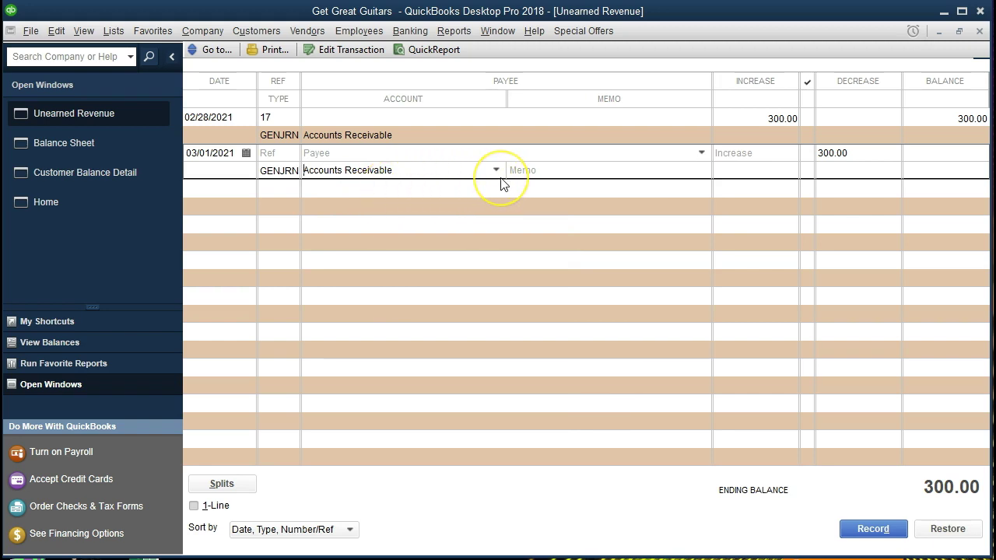
# - Assign String Music as the customer on the 300.00 Accounts Receivable split line and record the 03/01/2021 register entry
pyautogui.click(254, 486)
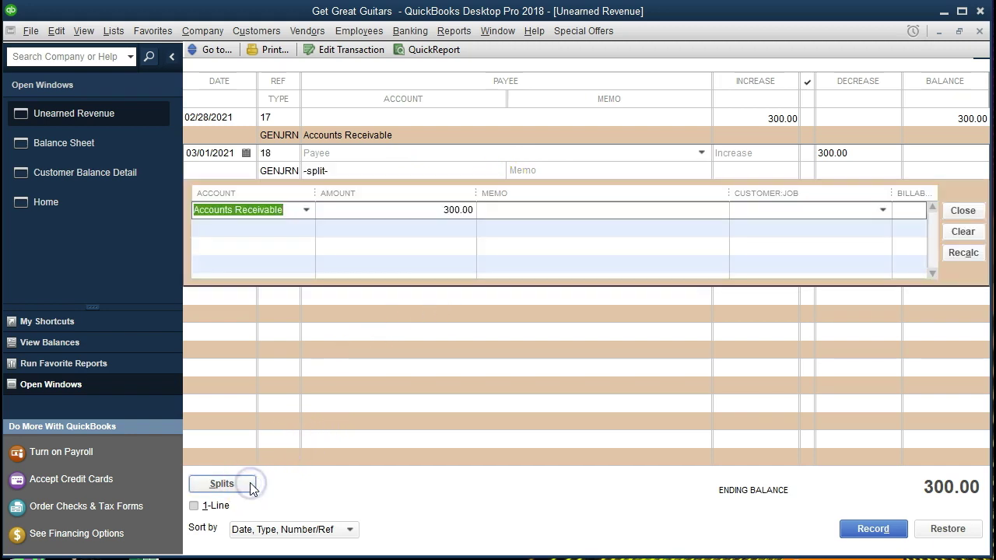
pyautogui.click(745, 211)
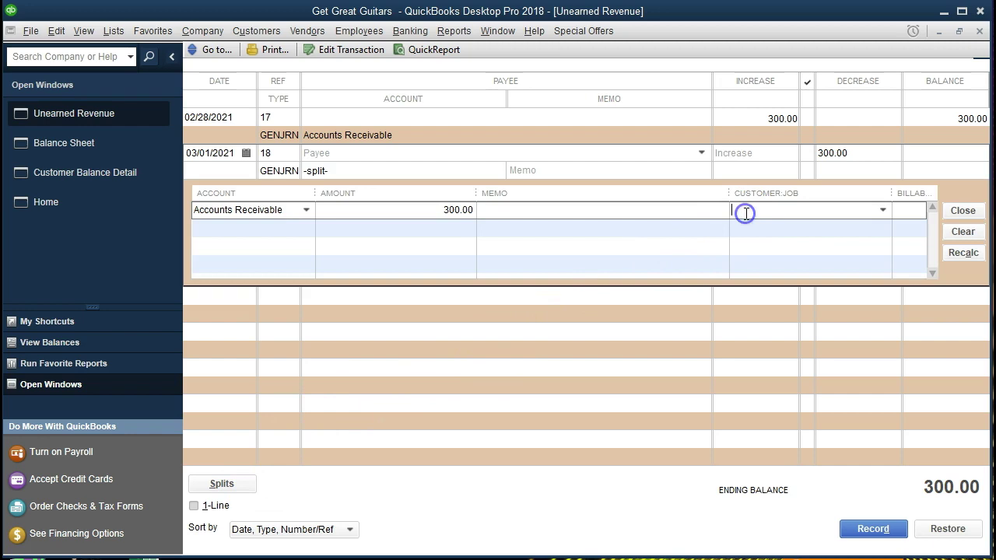
pyautogui.click(884, 211)
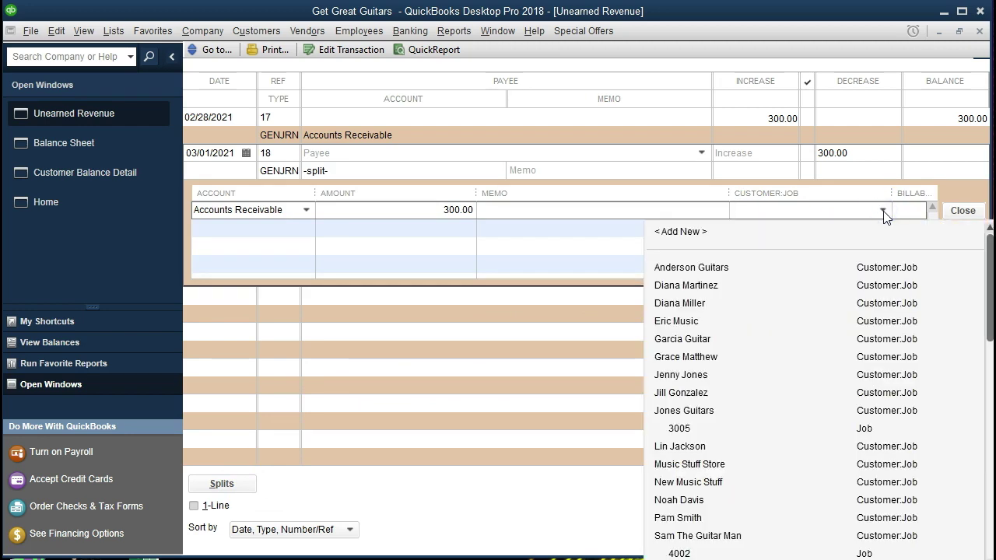
pyautogui.write('String Music')
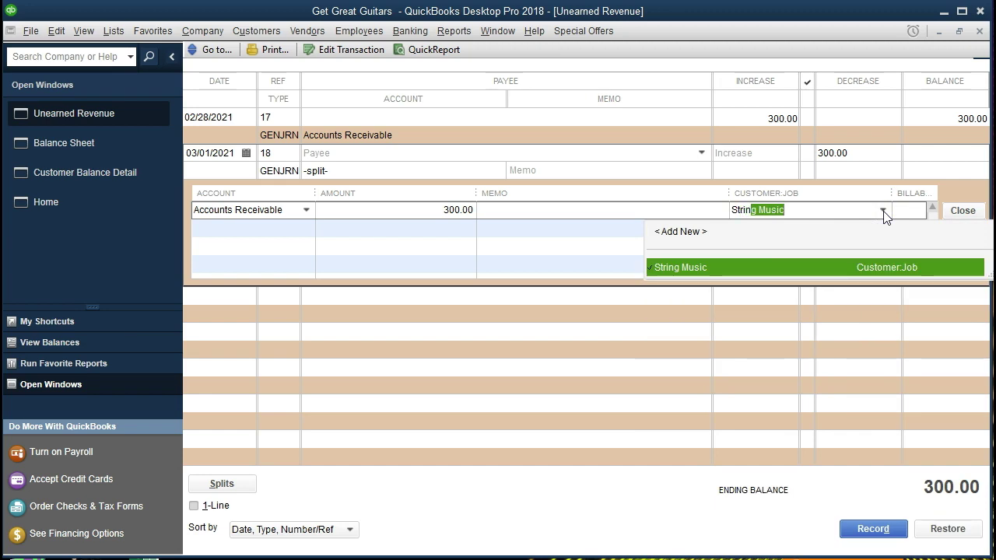
pyautogui.press('Tab')
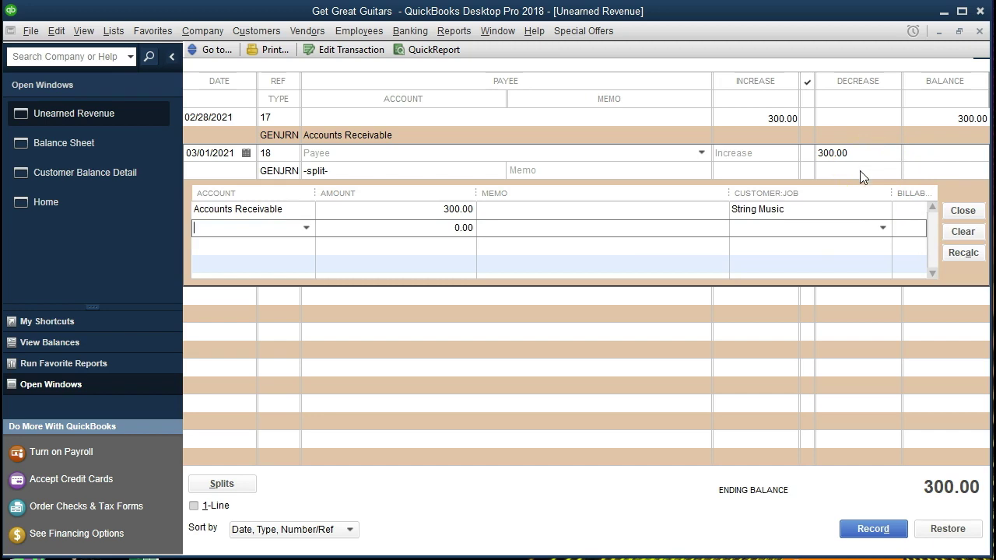
pyautogui.press('Return')
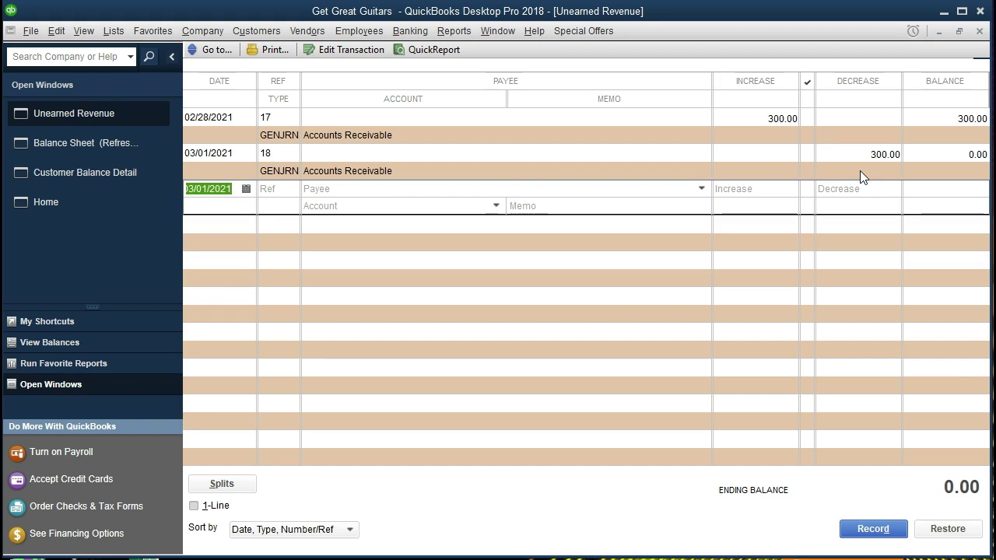
# - Review the recorded 03/01/2021 reversing entry in the Unearned Revenue register
pyautogui.click(868, 152)
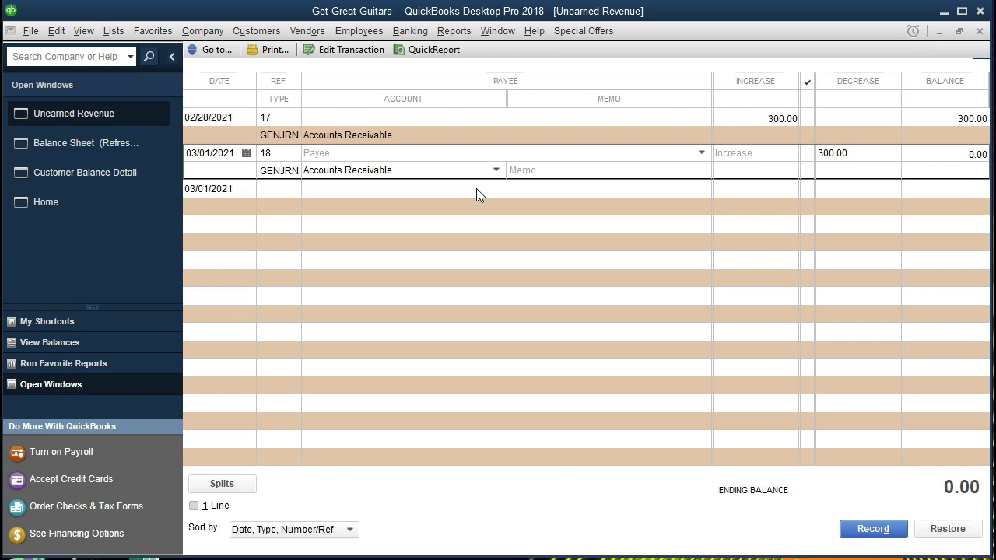
pyautogui.click(440, 205)
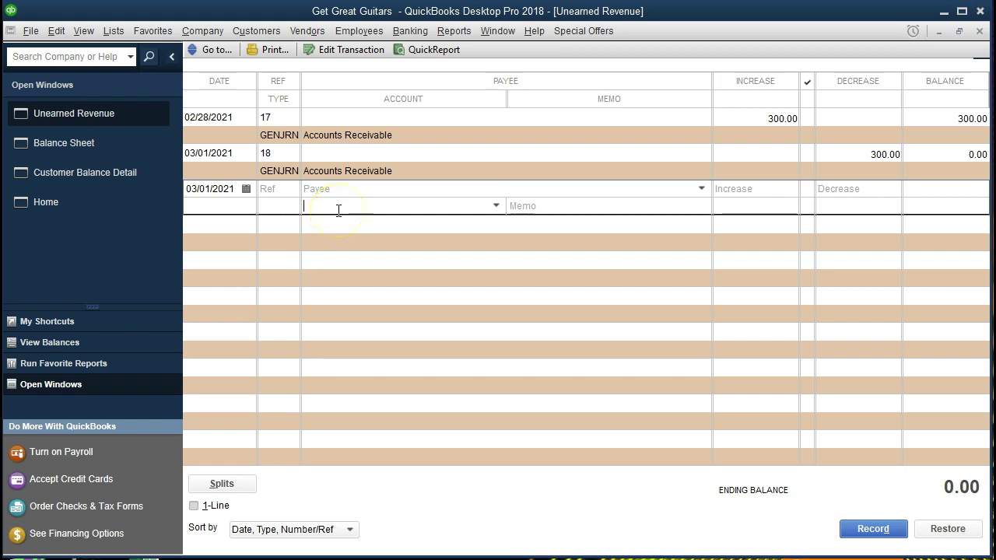
pyautogui.click(324, 187)
# - Return to the Balance Sheet, check its Unearned Revenue line, and set the report's end date to 03/31/2021
pyautogui.click(104, 147)
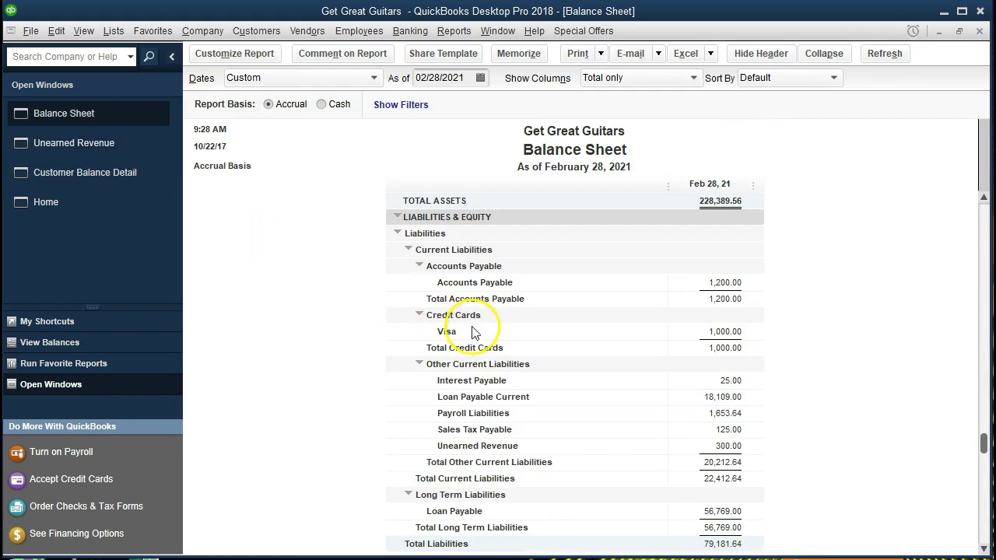
pyautogui.scroll(-2, 476, 336)
pyautogui.click(710, 348)
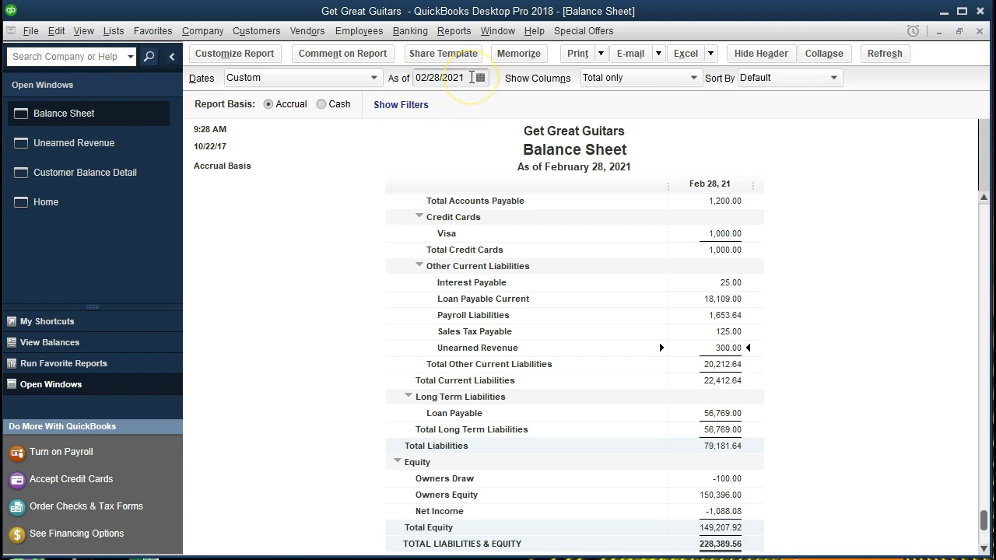
pyautogui.click(236, 54)
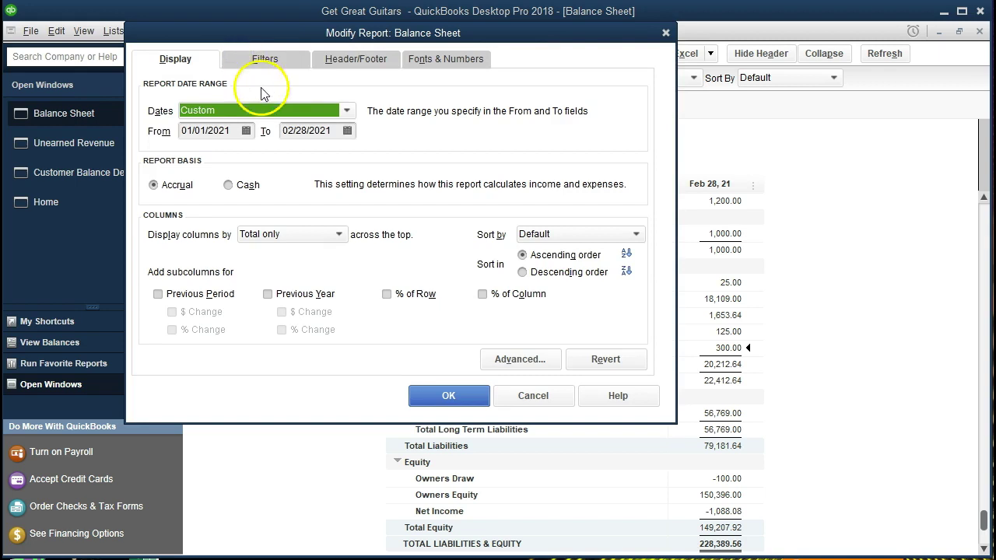
pyautogui.click(322, 130)
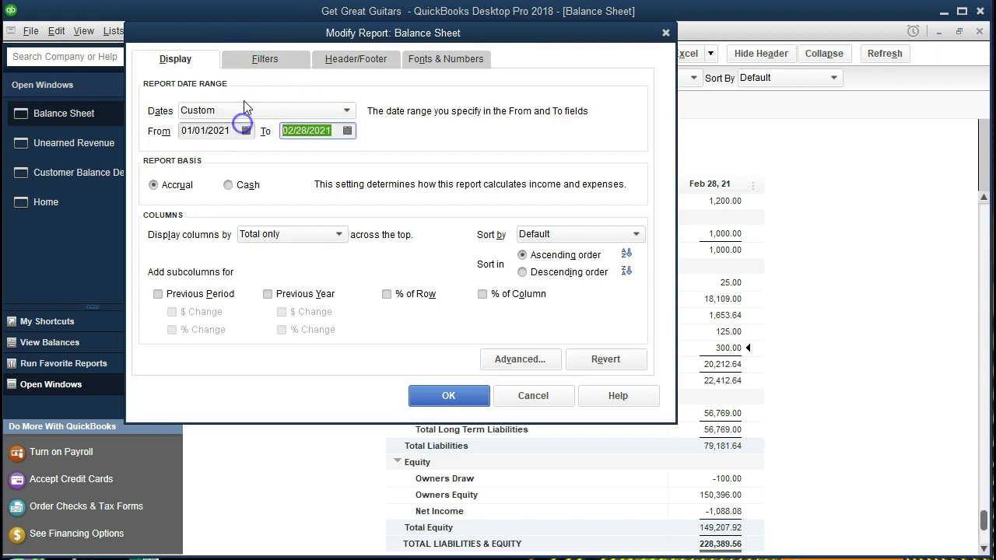
pyautogui.write('033121')
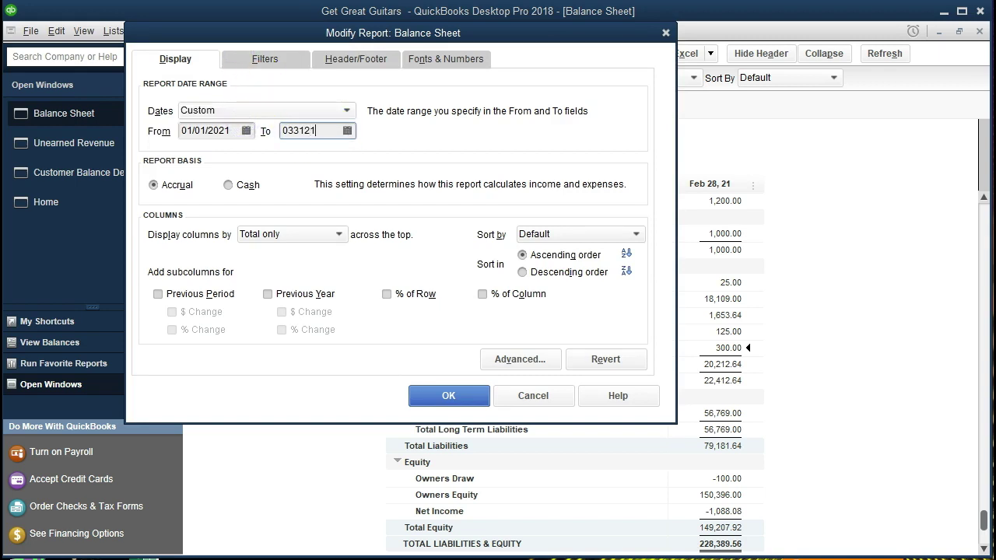
pyautogui.press('Tab')
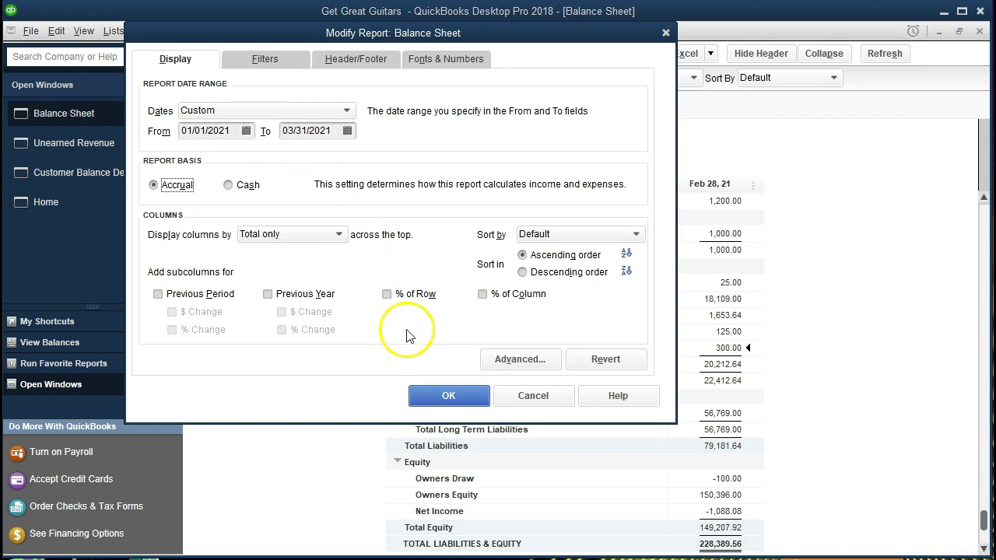
pyautogui.click(433, 397)
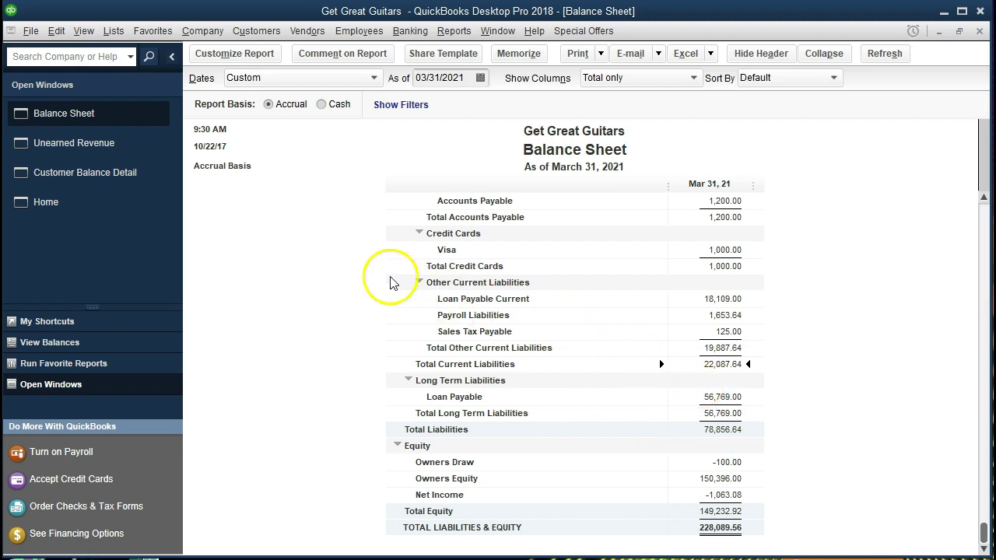
# - Compare the entries in the Unearned Revenue register with the March 31, 2021 Balance Sheet
pyautogui.click(117, 150)
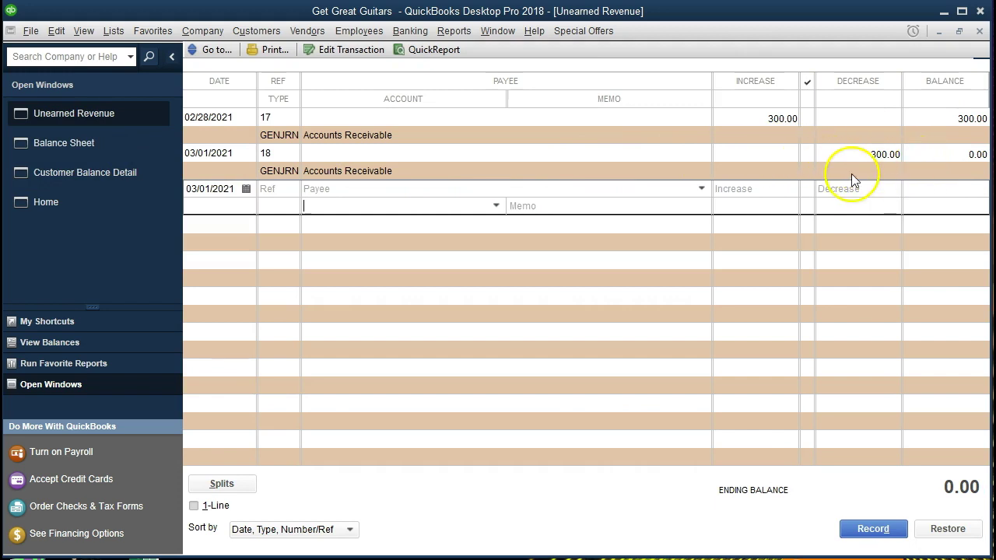
pyautogui.click(409, 196)
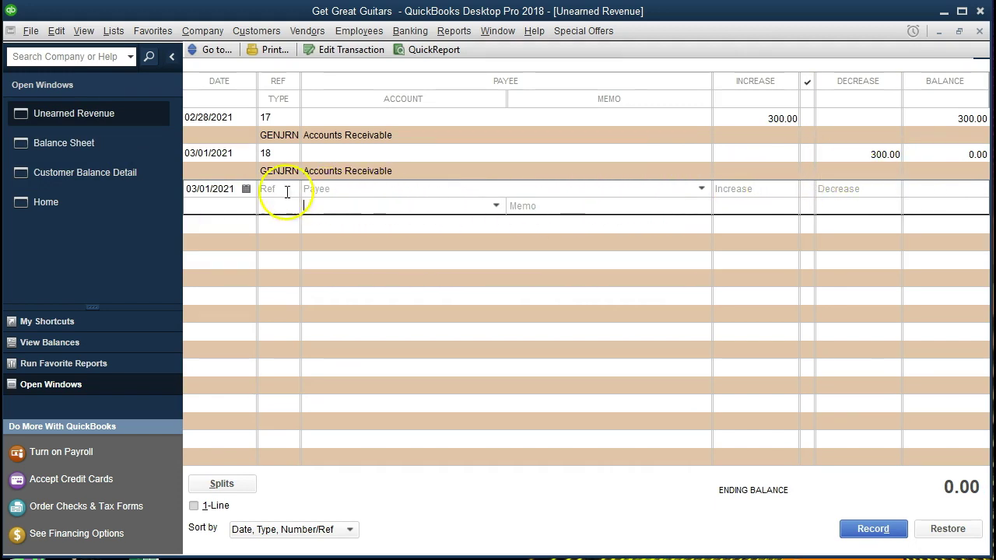
pyautogui.click(106, 148)
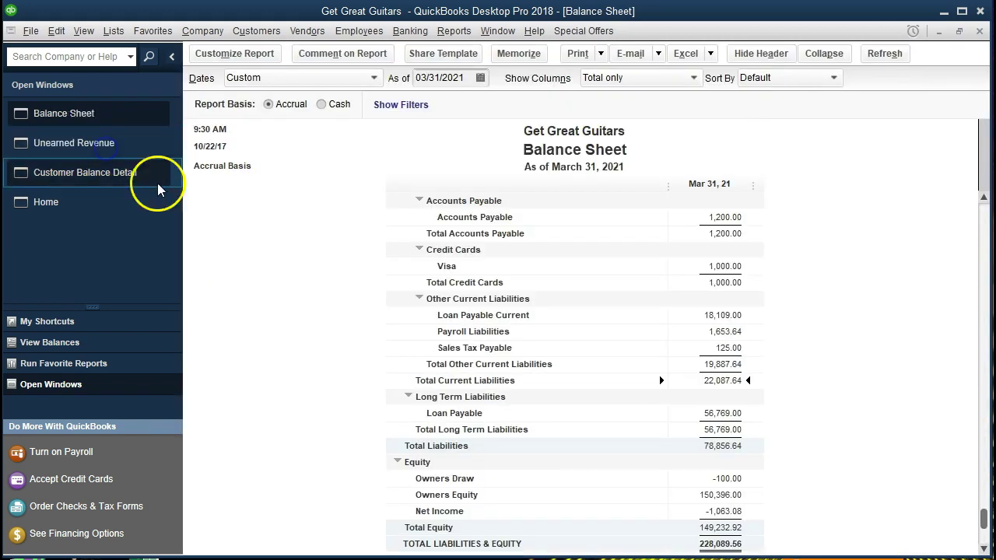
# - Open the transaction detail behind Accounts Receivable on the Balance Sheet and examine String Music's 02/28/2021 and 03/01/2021 journal entries
pyautogui.scroll(4, 409, 317)
pyautogui.scroll(3, 408, 318)
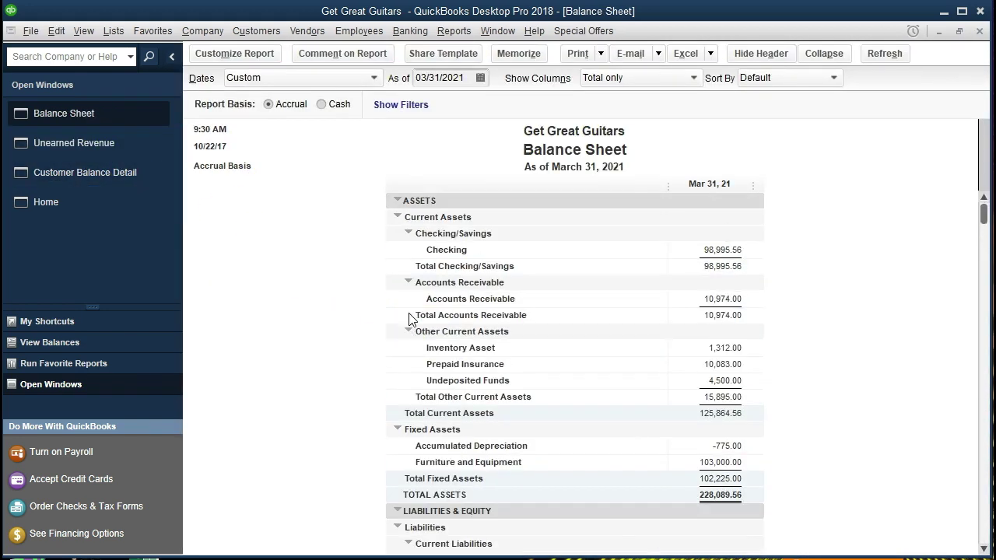
pyautogui.doubleClick(689, 296)
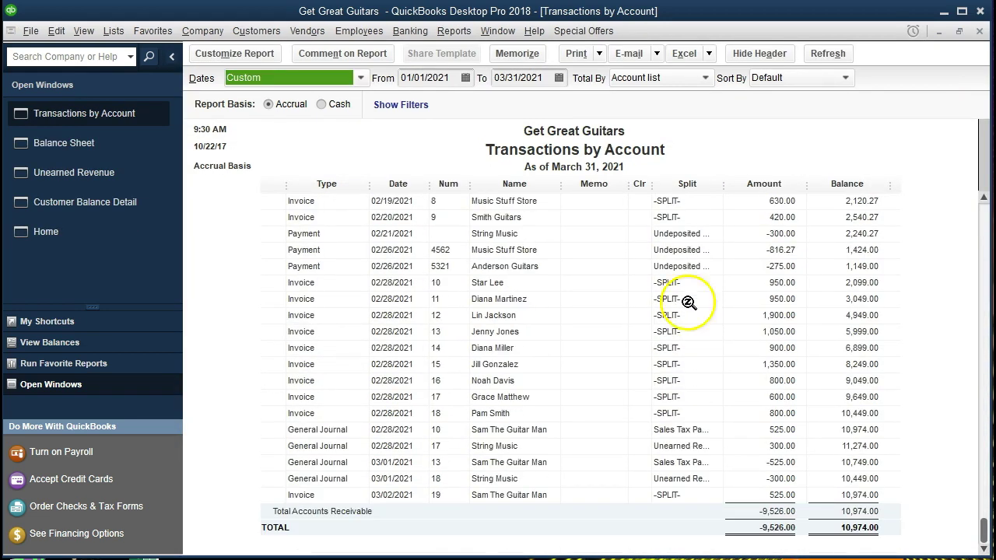
pyautogui.click(746, 480)
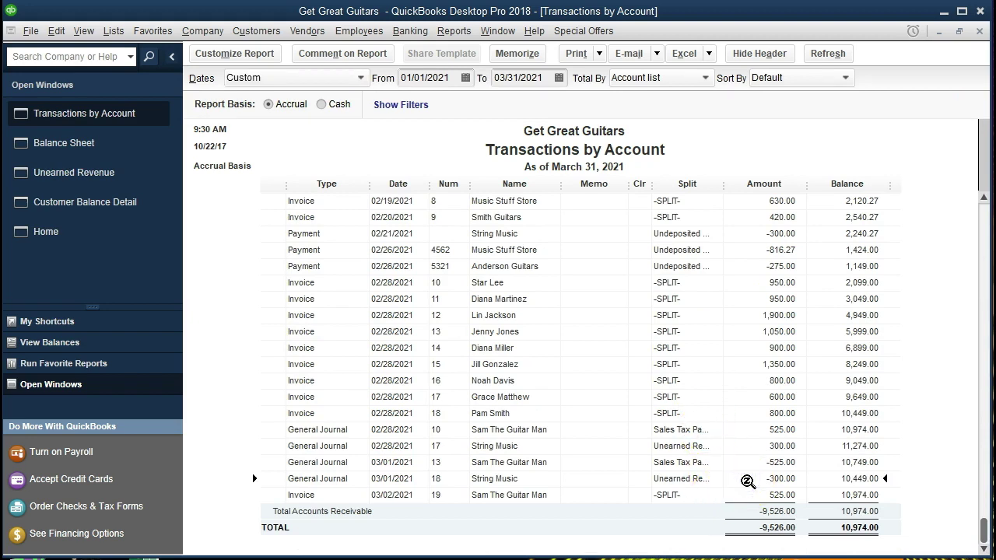
pyautogui.click(757, 448)
pyautogui.click(734, 479)
# - Return to the Customer Balance Detail report and review String Music's payment, adjusting entry, reversing entry and the report total
pyautogui.click(111, 207)
pyautogui.scroll(-1, 615, 365)
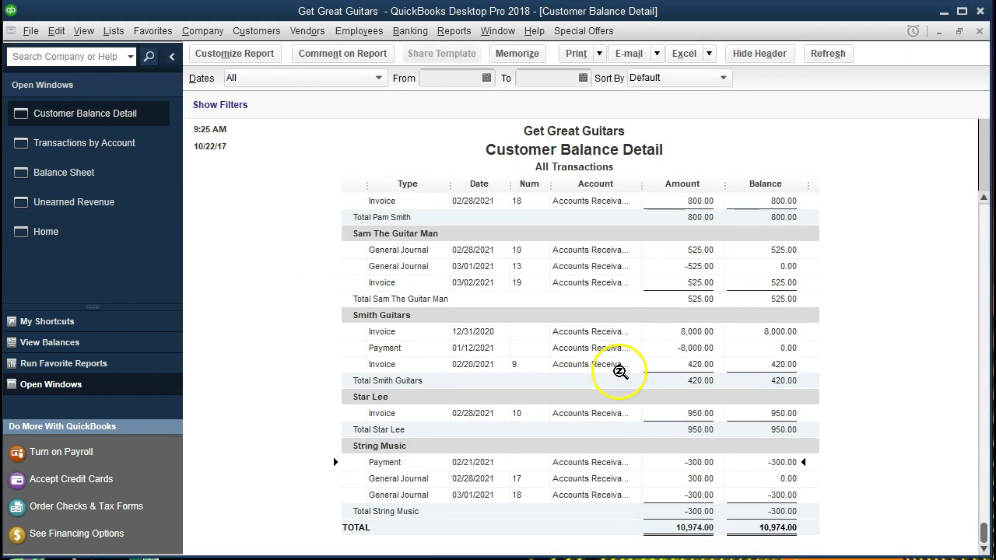
pyautogui.click(680, 463)
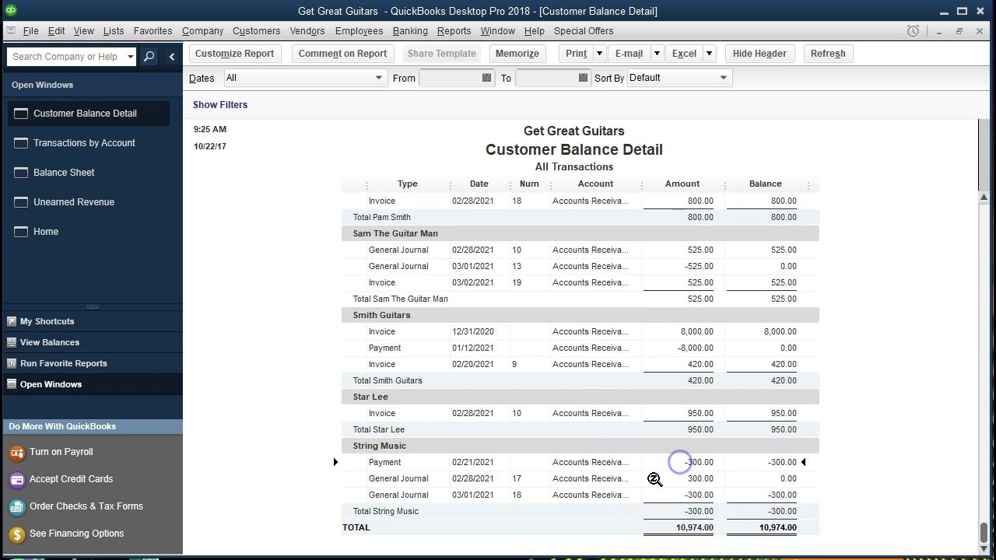
pyautogui.click(658, 478)
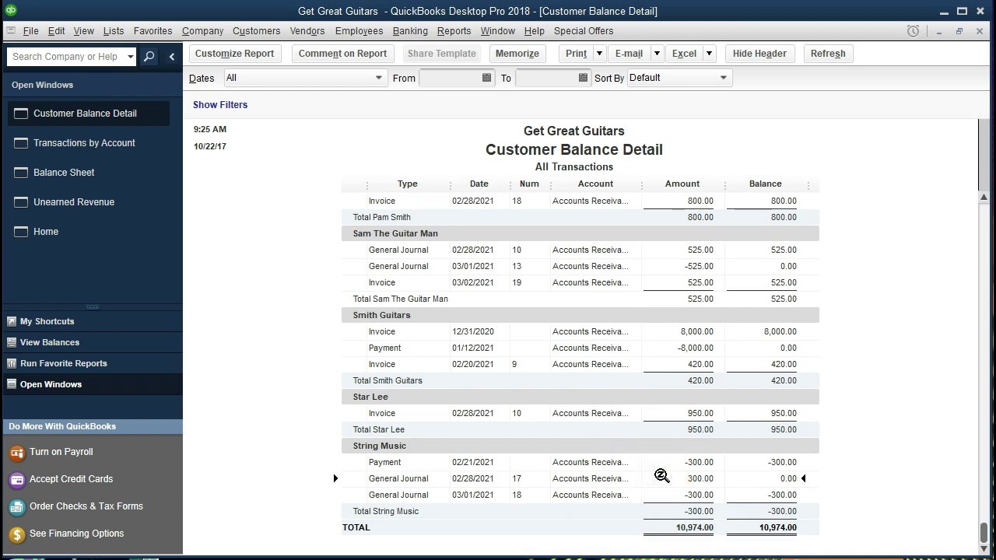
pyautogui.click(514, 478)
pyautogui.click(658, 495)
pyautogui.moveTo(658, 495)
pyautogui.mouseDown()
pyautogui.moveTo(652, 527)
pyautogui.moveTo(689, 525)
pyautogui.mouseUp()
pyautogui.click(671, 536)
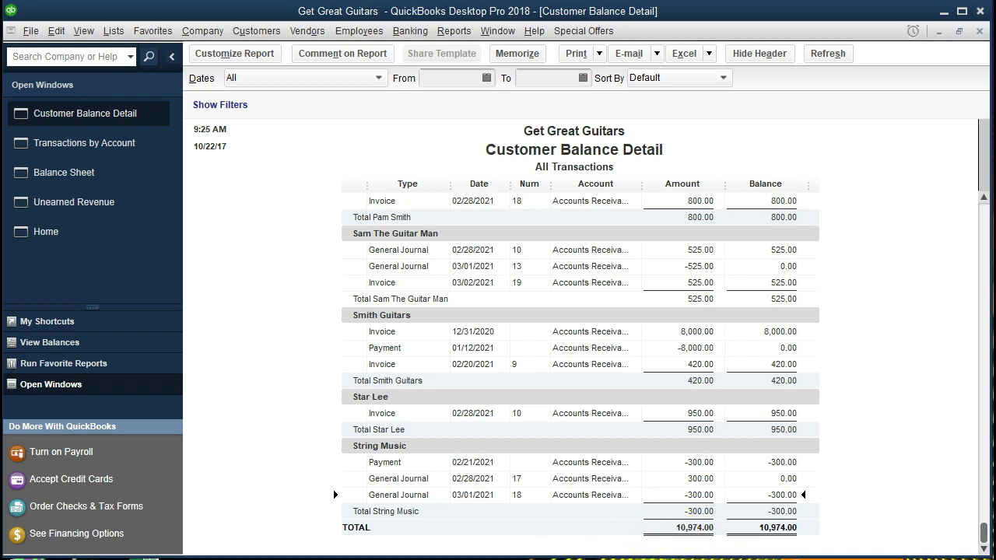